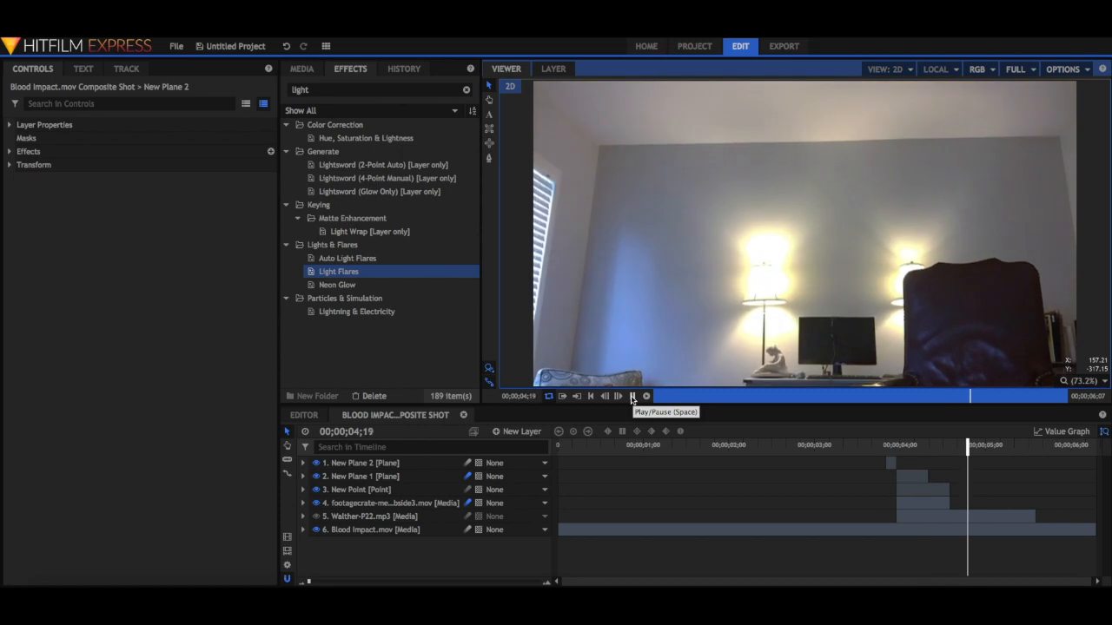
Close the open Blood Impact composite shot and delete its clip from the editor timeline.
click(632, 396)
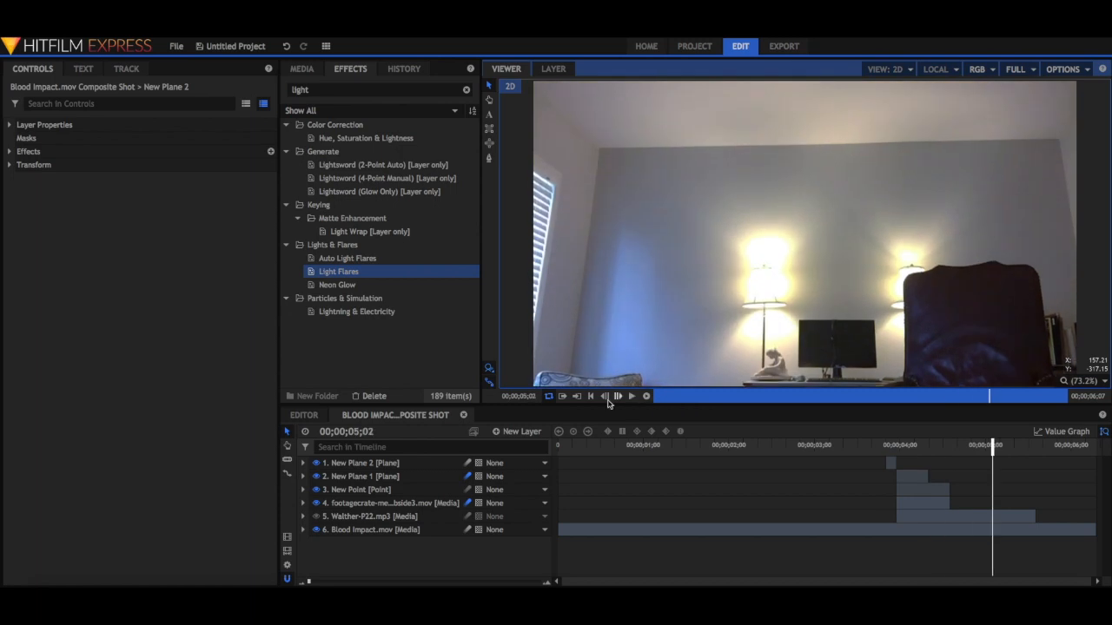
click(465, 416)
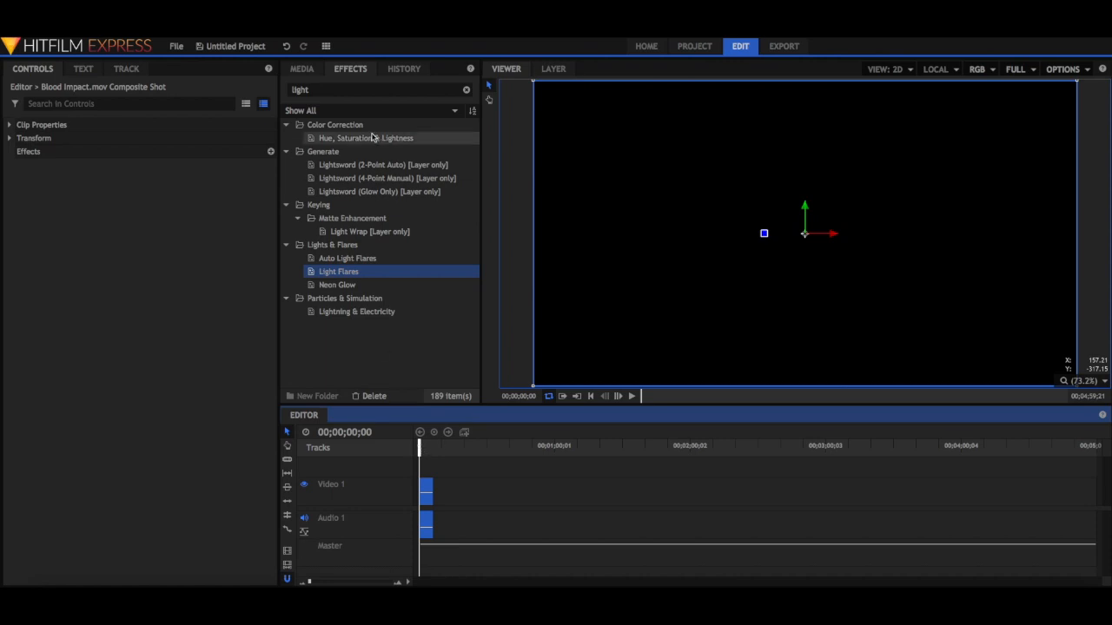
click(302, 69)
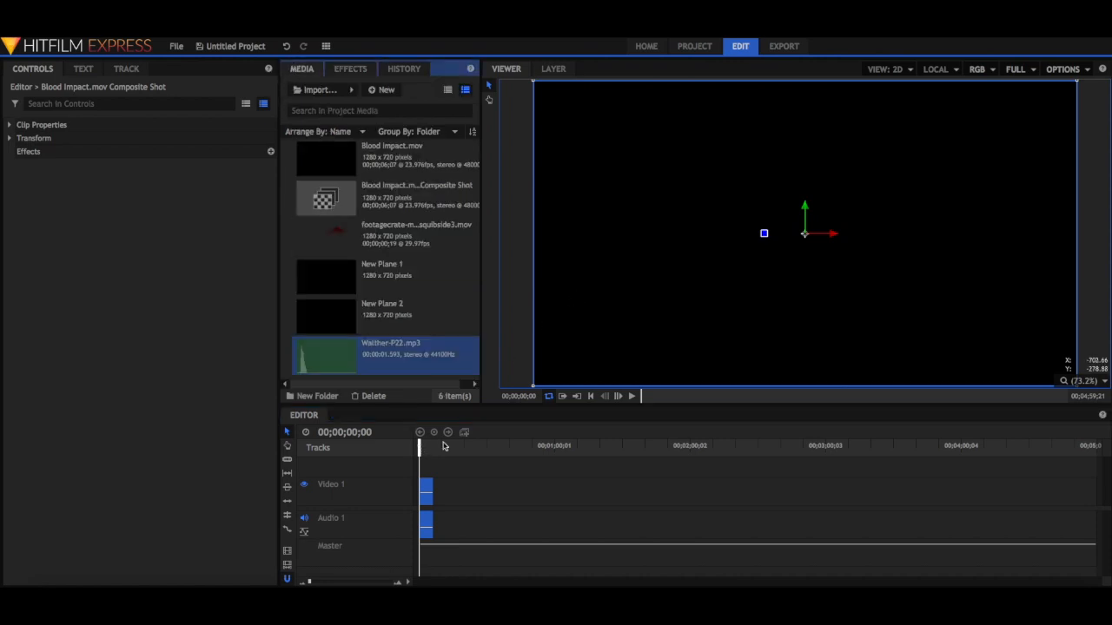
drag(418, 450, 421, 454)
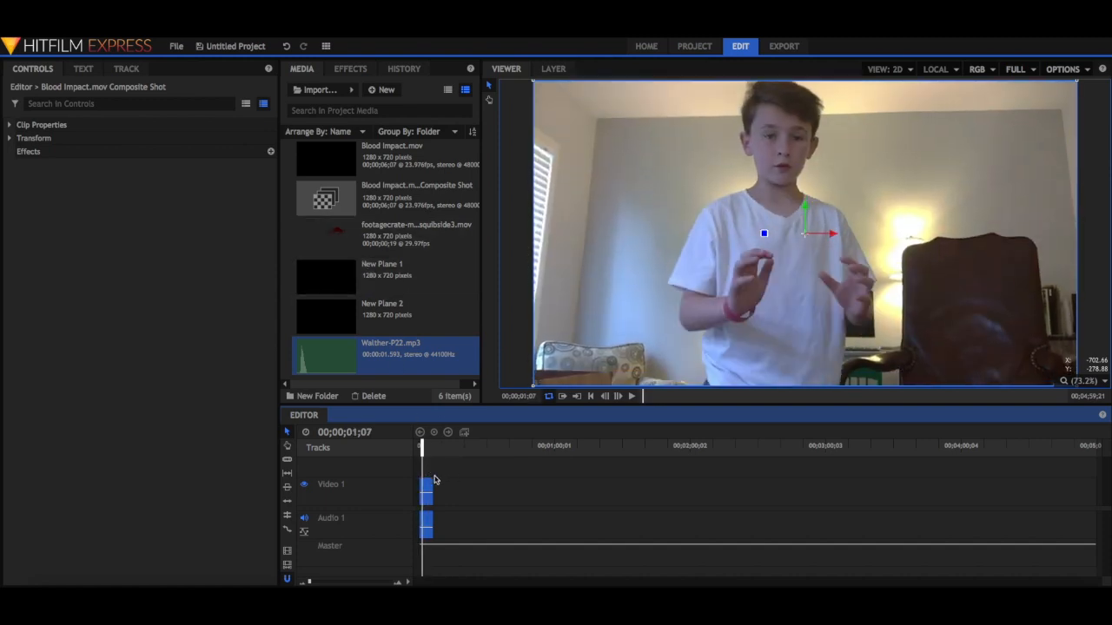
key(Delete)
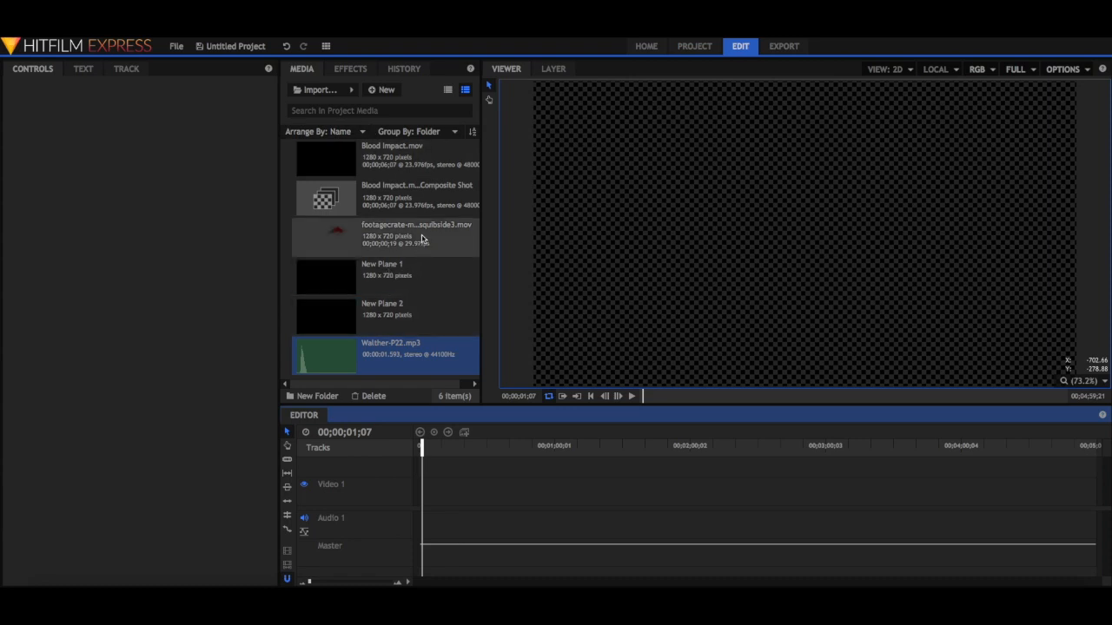
Place Blood Impact.mov on Video 1 and make it a composite shot, taking properties from the selected clip and leaving effects and transforms here.
drag(396, 158, 421, 493)
right_click(432, 487)
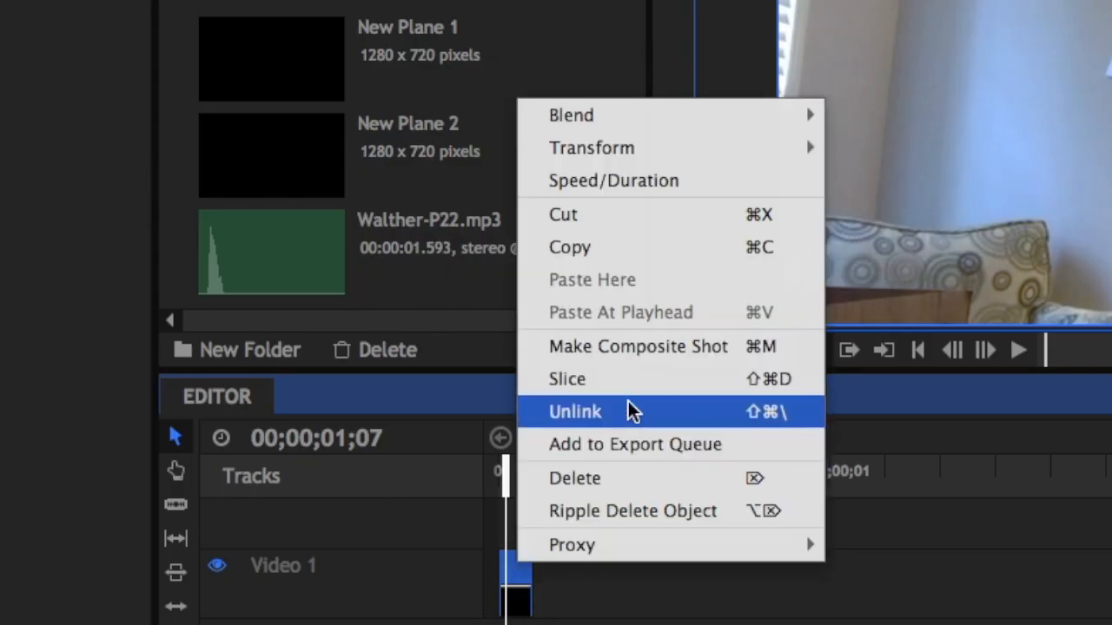
click(638, 348)
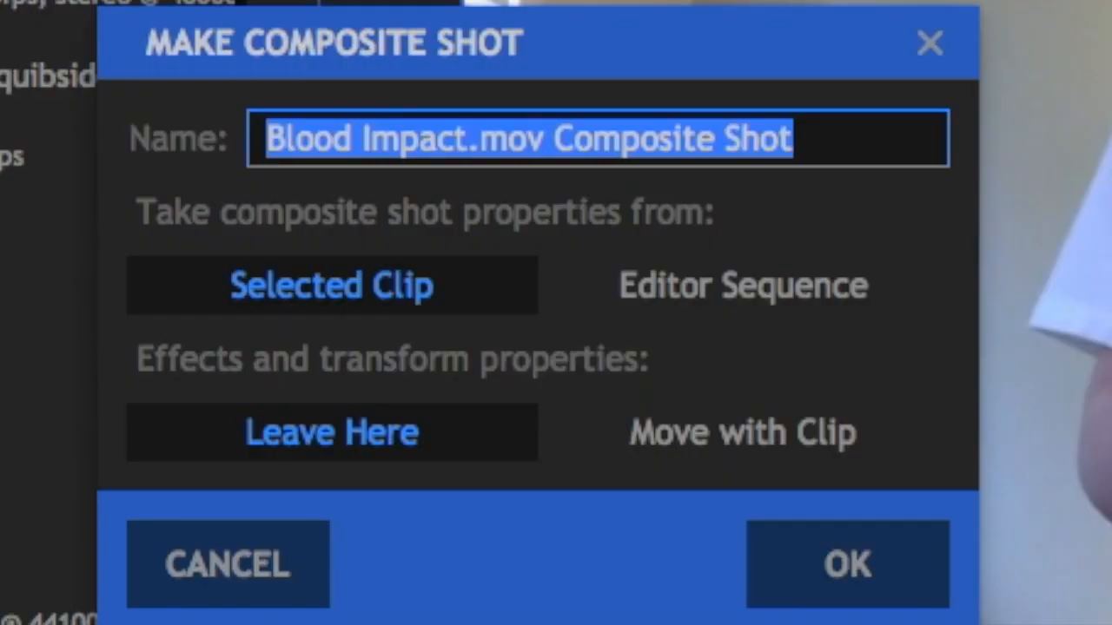
click(835, 553)
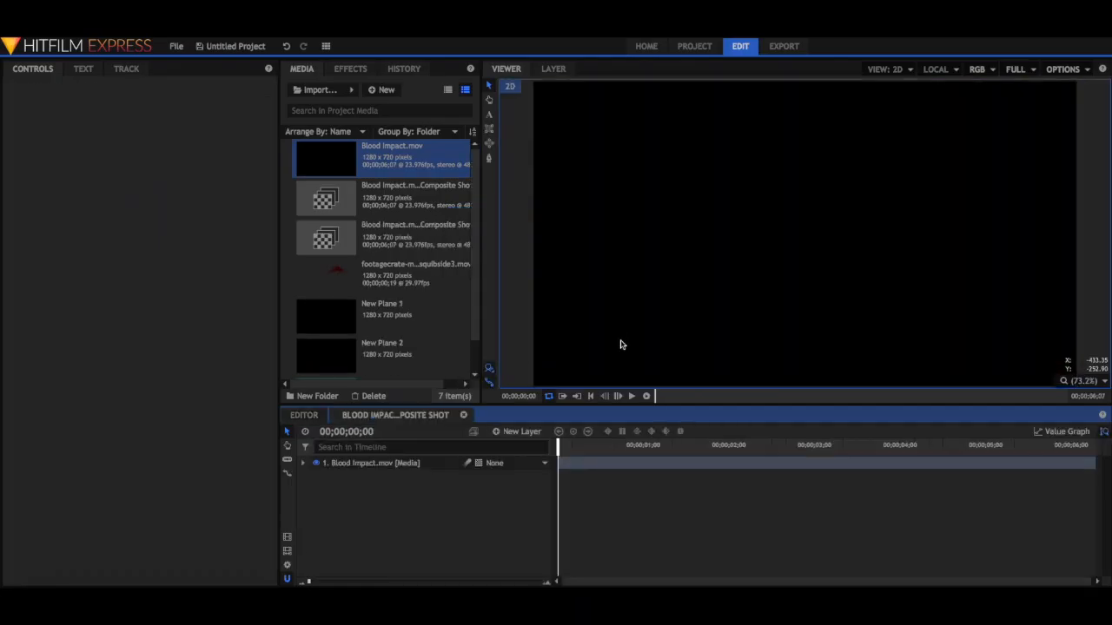
Add the footagecrate blood squib clip to the composite shot as a layer above Blood Impact.mov.
mouse_move(556, 448)
mouse_down()
mouse_move(842, 469)
mouse_move(976, 455)
mouse_move(543, 448)
mouse_up()
key(space)
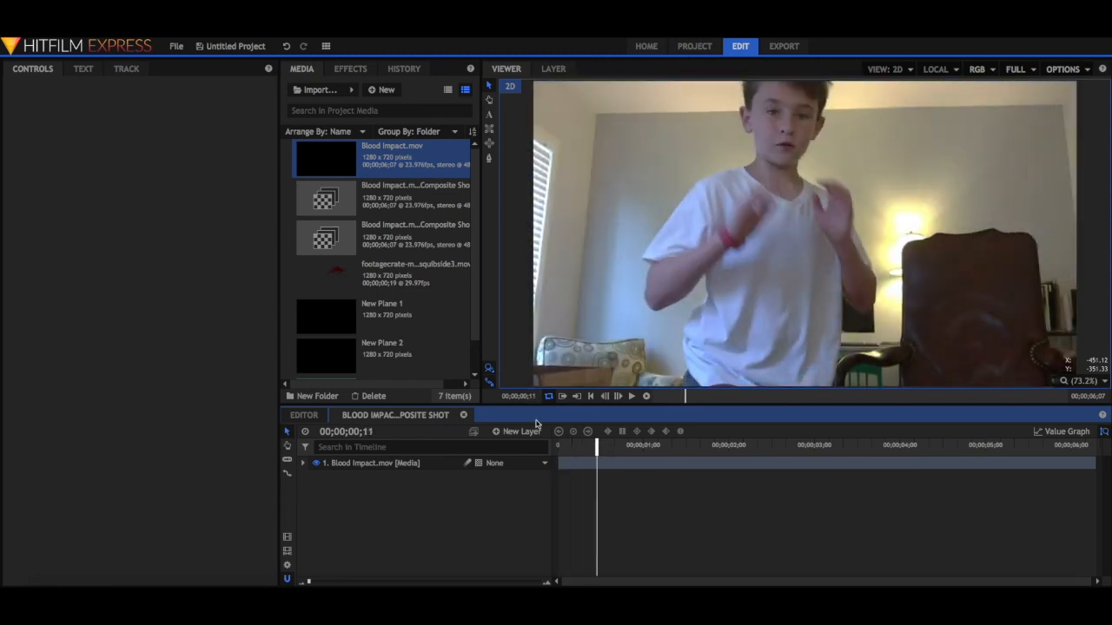
drag(399, 285, 410, 462)
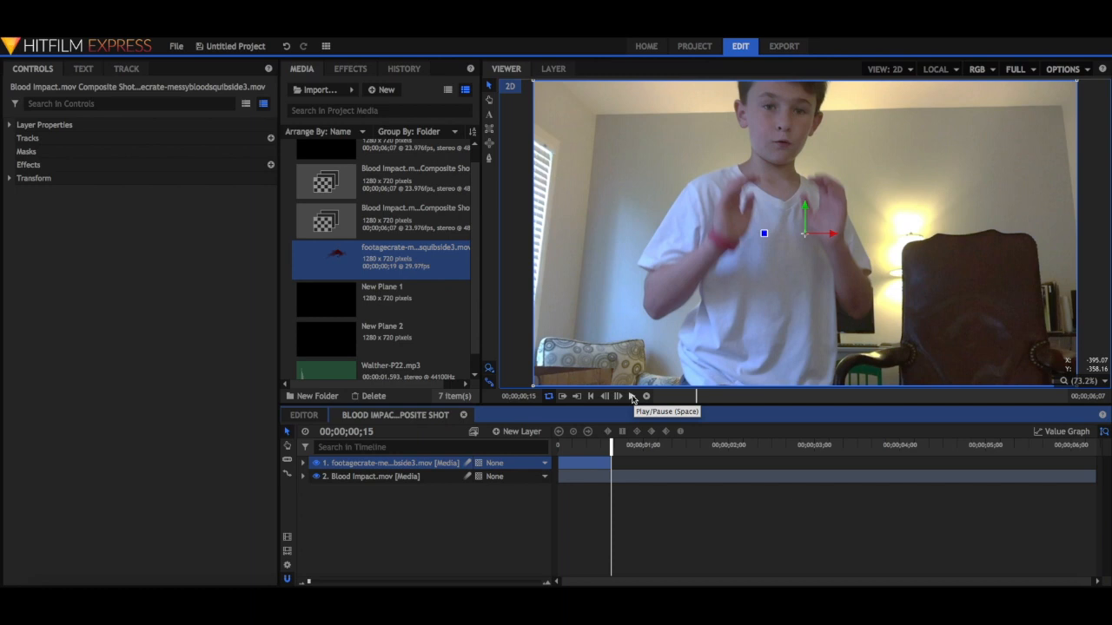
Find the frame where the actor is hit and shift the blood squib layer to start at about 00;00;03;20.
click(633, 397)
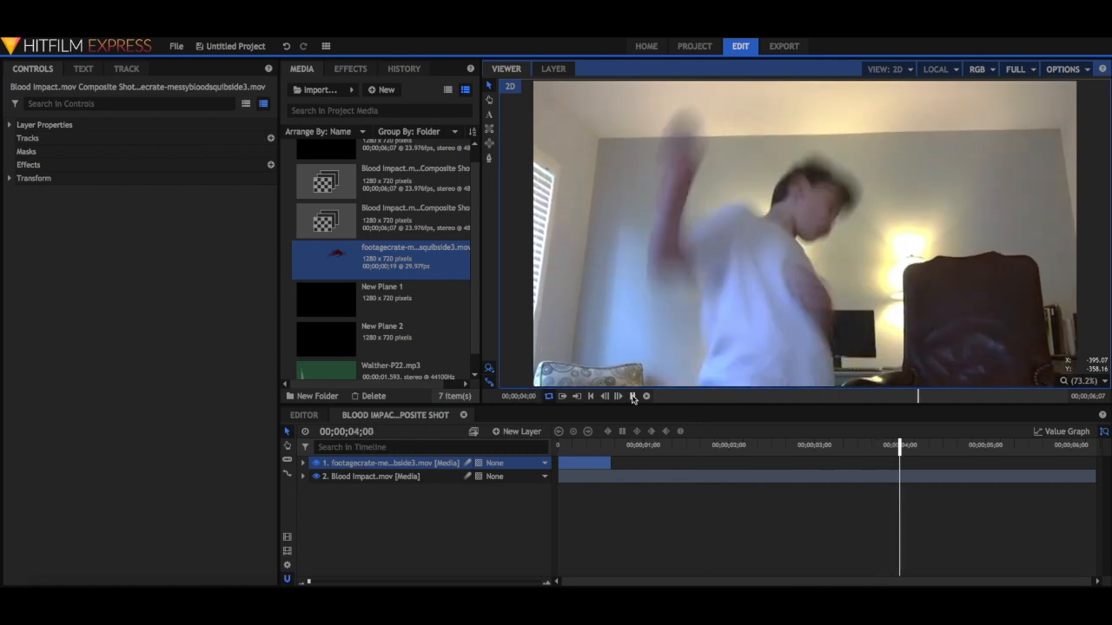
key(Left)
key(Left)
key(Left)
key(Left)
key(Left)
key(Left)
key(Left)
key(Left)
key(Left)
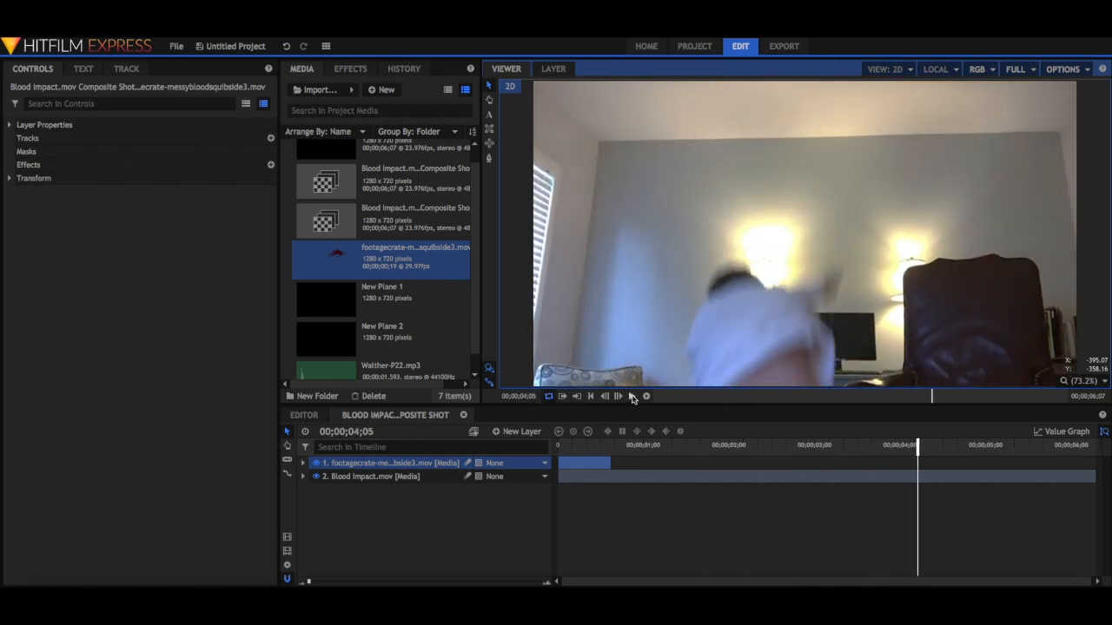
key(Left)
key(Left)
key(Left)
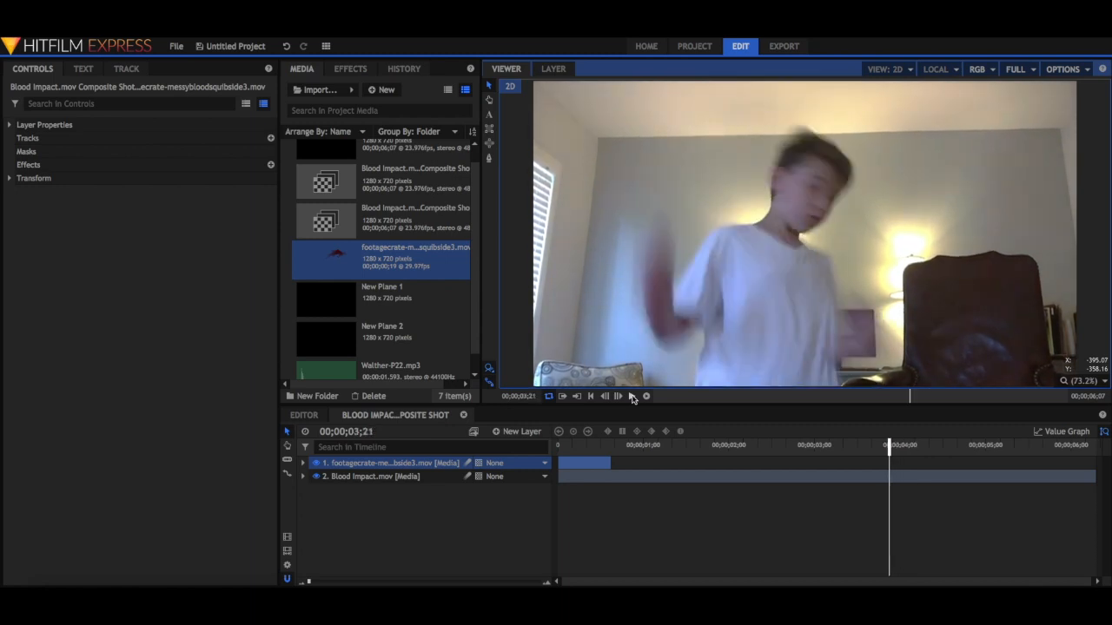
key(Right)
key(Right)
key(Right)
key(Right)
key(Left)
key(Left)
key(Right)
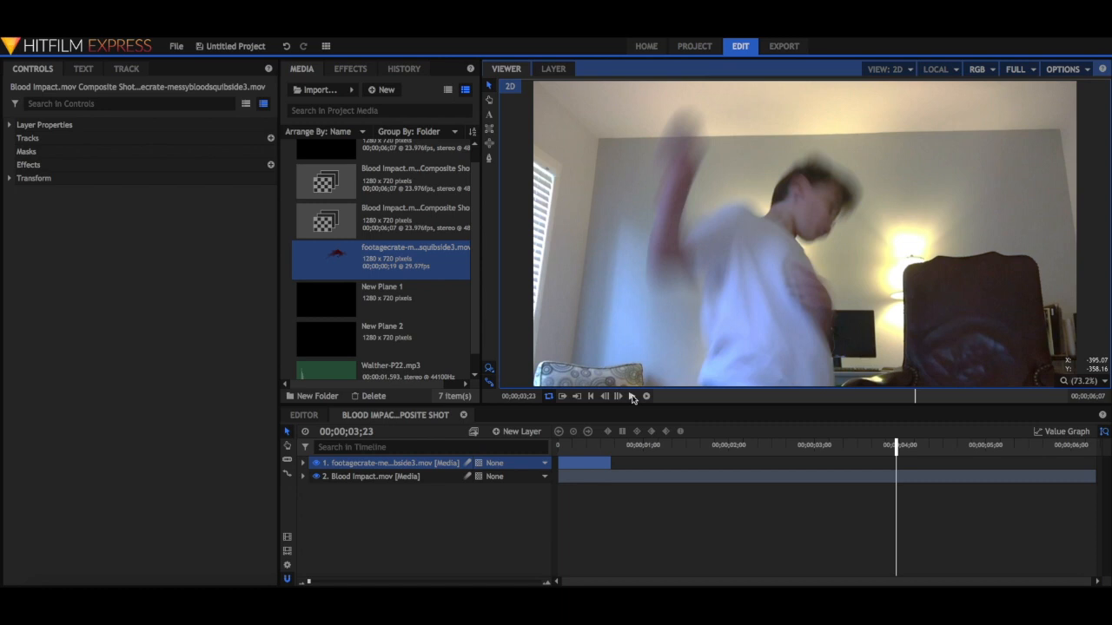
drag(571, 461, 899, 479)
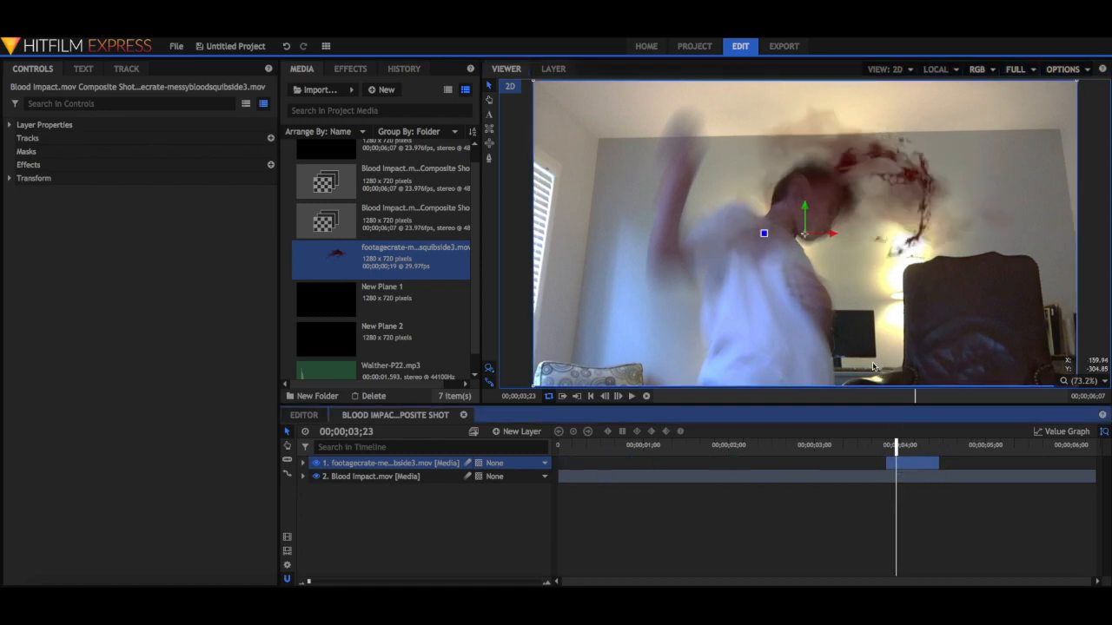
Scale the blood squib layer to 43% and set its position to -202, -36 over the actor's shoulder.
click(304, 464)
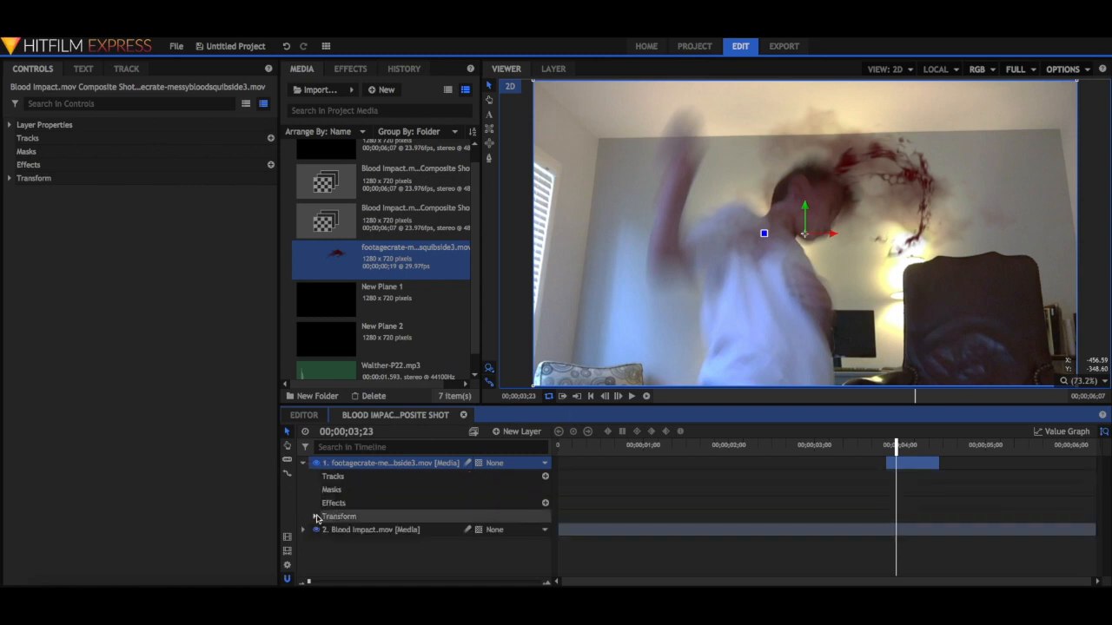
click(316, 517)
drag(510, 542, 461, 543)
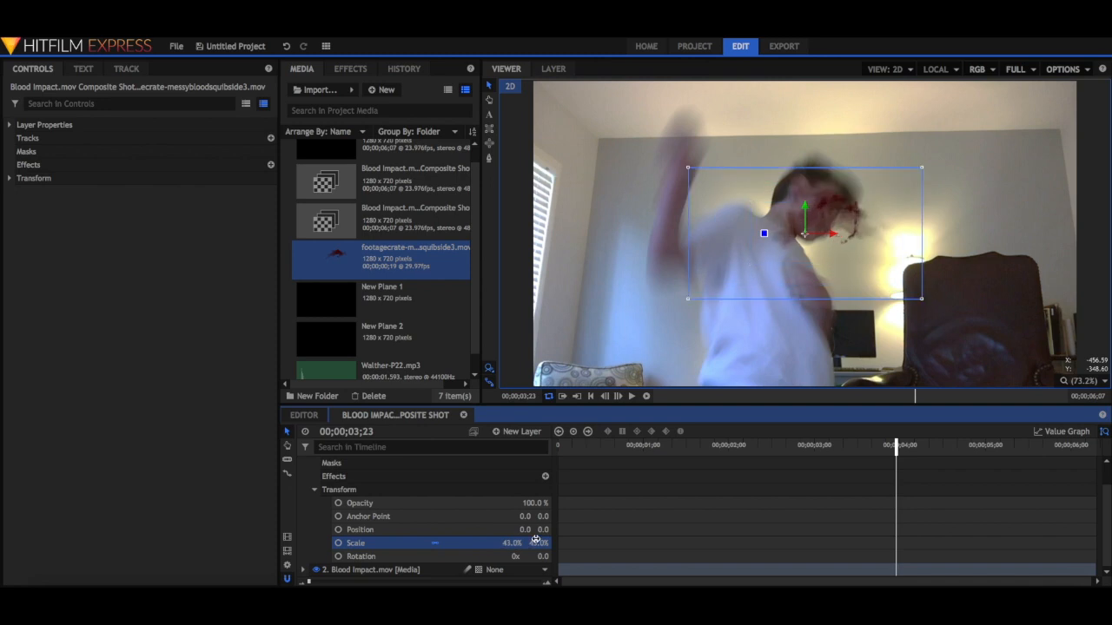
drag(527, 530, 473, 530)
drag(545, 529, 545, 529)
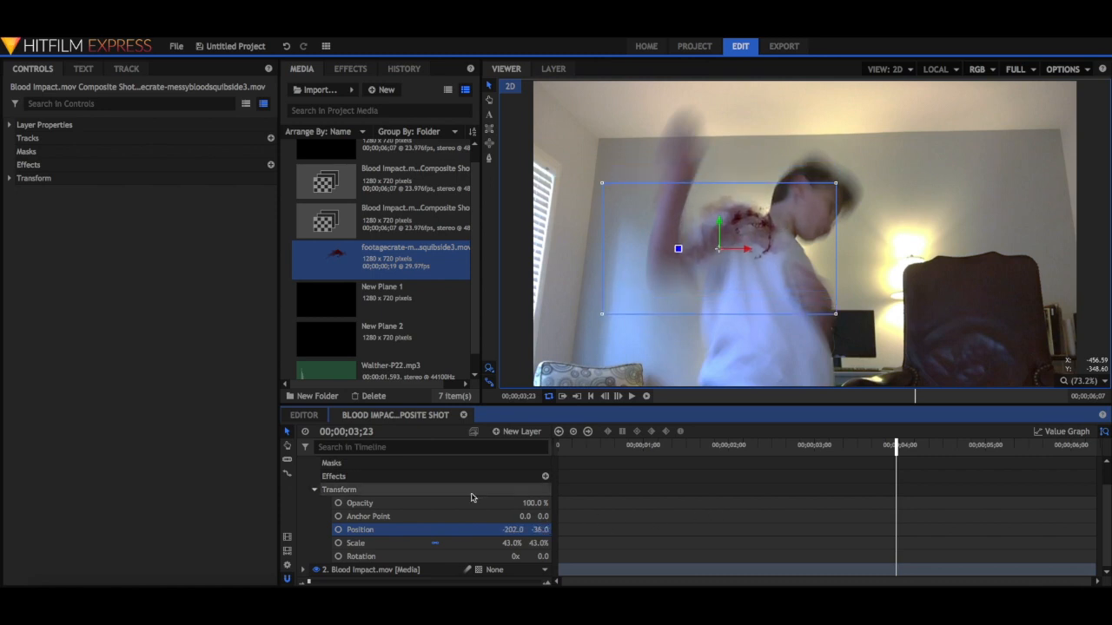
scroll(313, 486, up, 2)
click(304, 463)
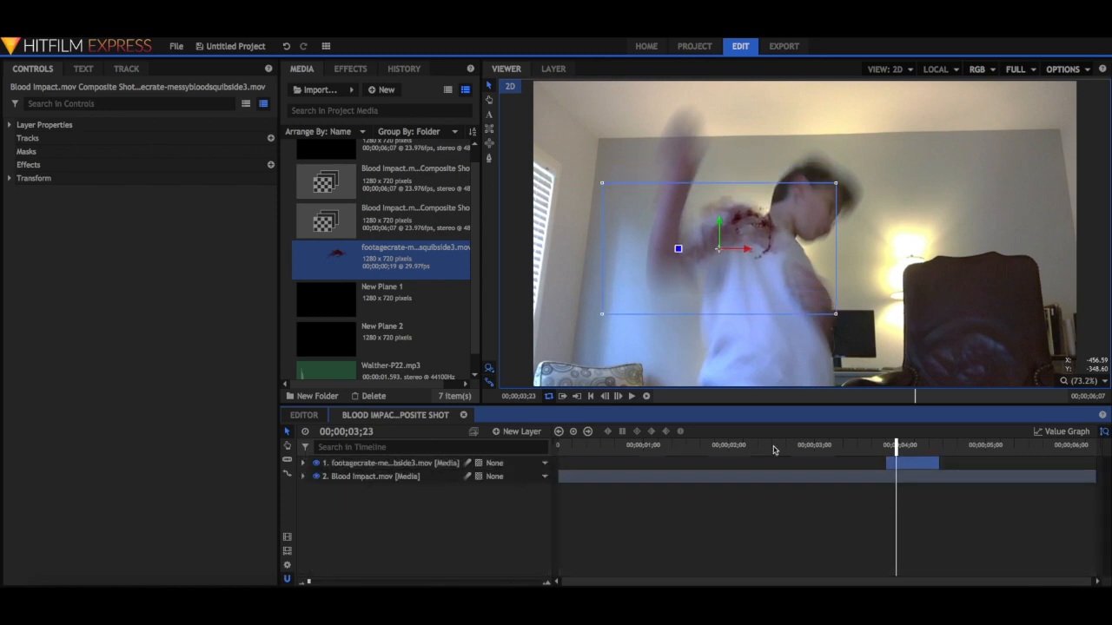
Play the shot around the impact to check the blood squib's placement and timing.
key(Left)
key(Left)
key(Left)
key(Left)
key(Left)
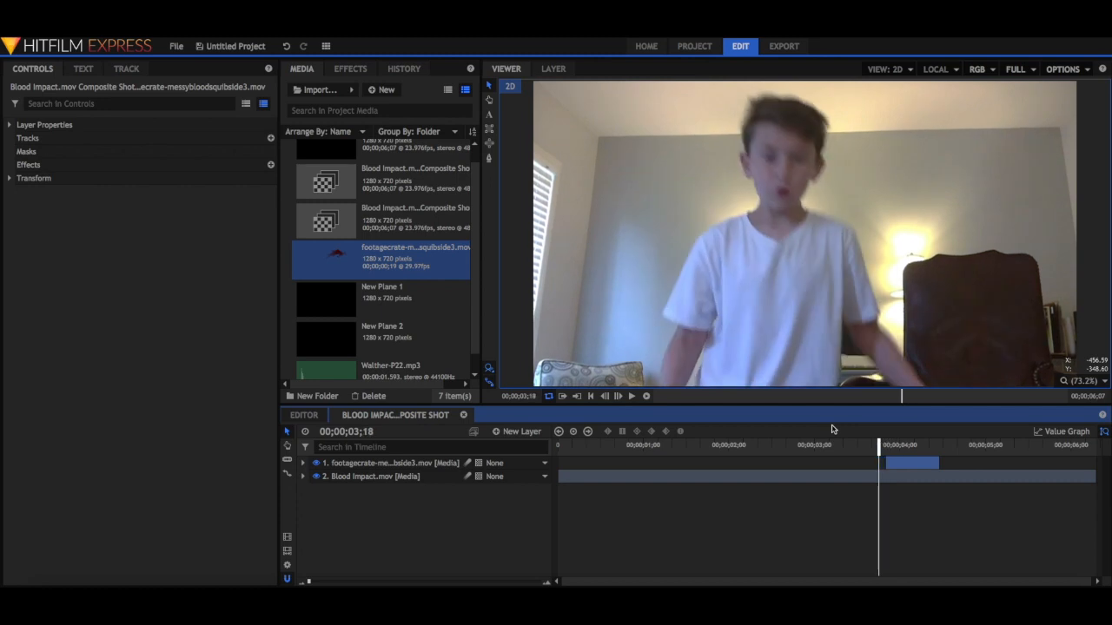
click(633, 397)
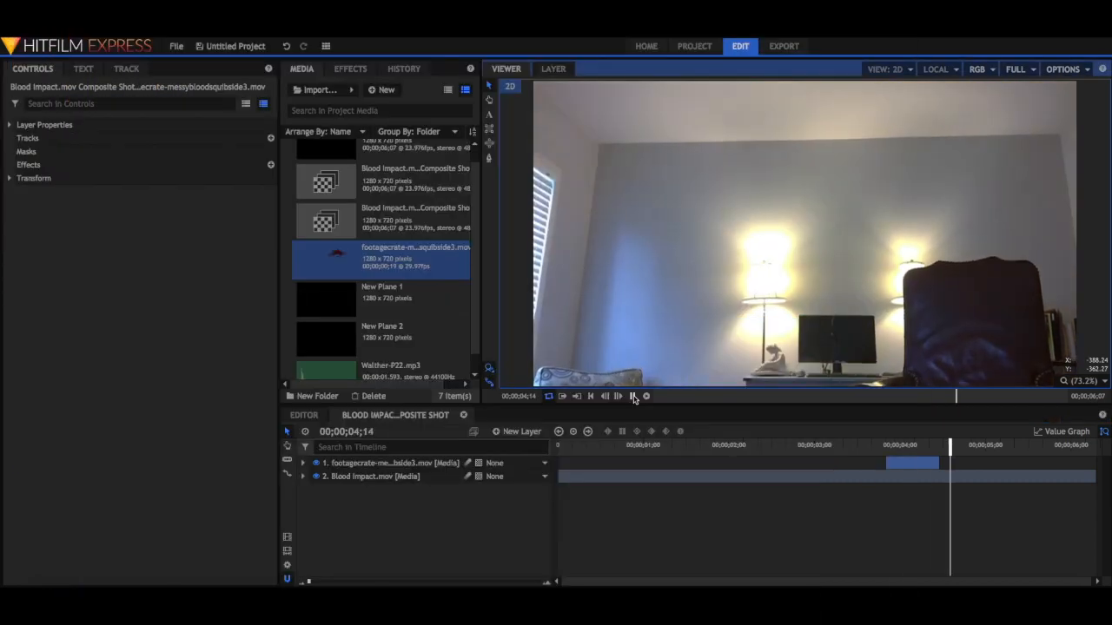
click(632, 397)
key(Left)
key(Left)
key(Left)
key(Left)
key(Left)
key(Left)
key(Left)
key(Left)
key(Left)
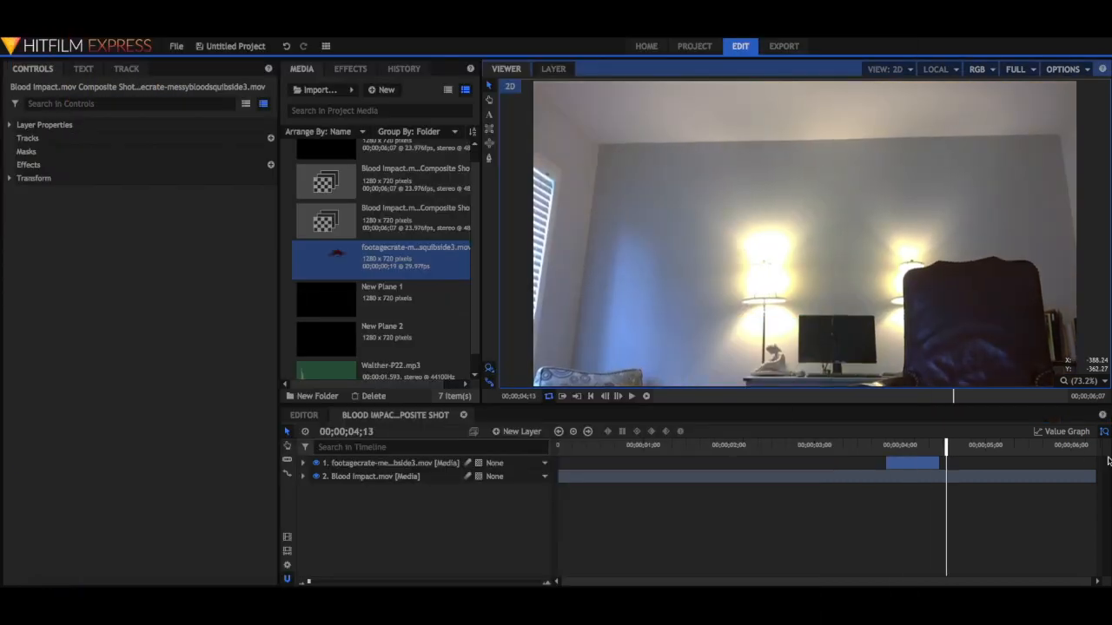
Reposition the blood squib lower on the actor's shoulder at the layer's first frame, 00;00;03;20.
key(Left)
key(Left)
key(Left)
key(Left)
key(Left)
key(Left)
key(Left)
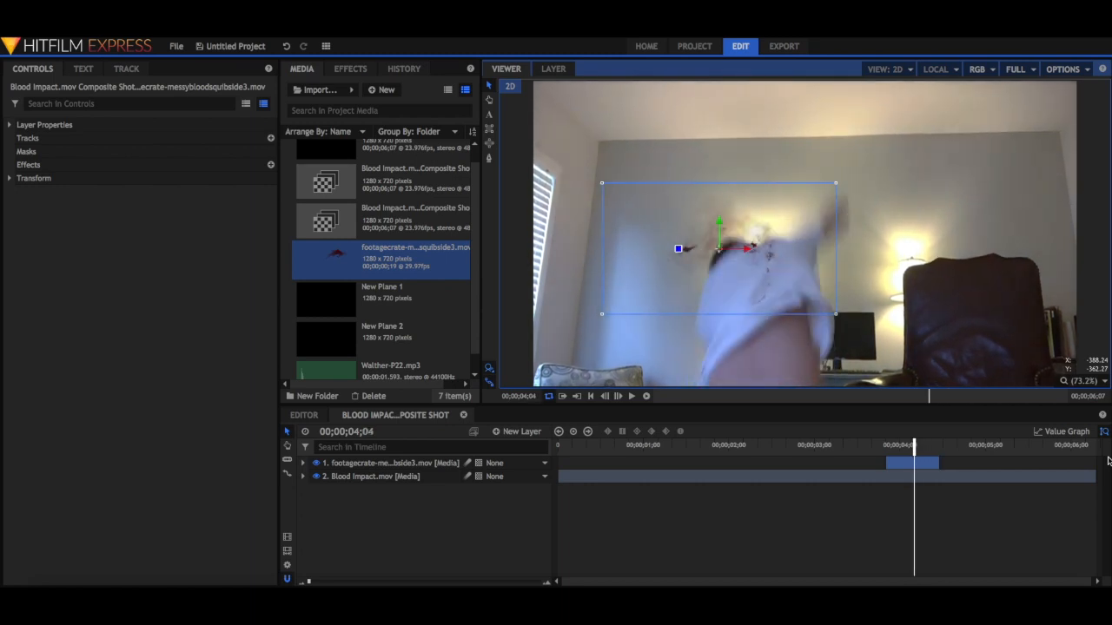
key(Left)
key(Left)
key(Left)
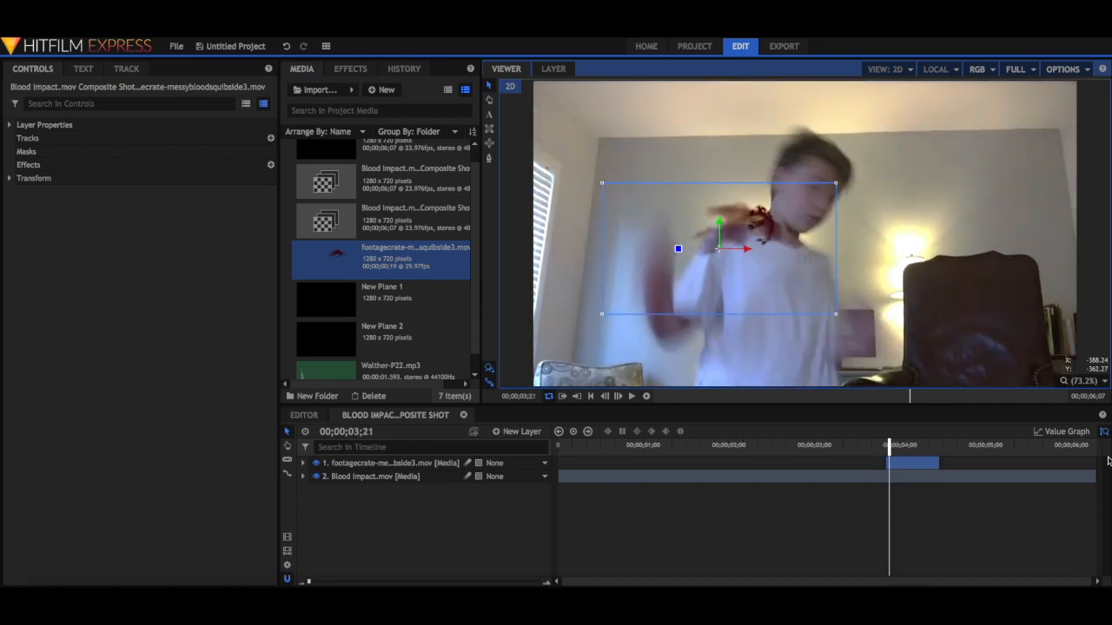
drag(719, 239, 705, 284)
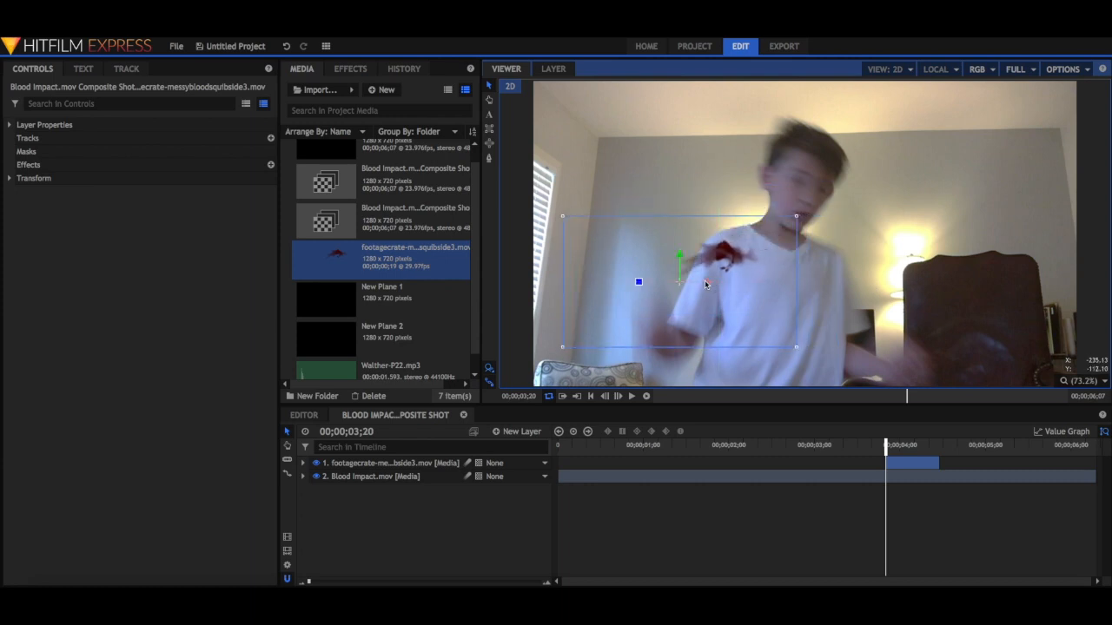
Review the impact frame by frame to examine how the repositioned blood squib lines up with the actor.
key(Right)
key(Right)
key(Right)
key(Right)
key(Right)
key(Right)
key(Right)
key(Right)
key(Left)
key(Left)
key(Left)
key(Left)
key(Left)
key(Left)
key(Left)
key(Left)
key(Left)
key(Left)
key(Left)
key(Left)
key(Right)
key(Right)
key(Right)
key(Right)
key(Right)
key(Right)
key(Right)
key(Right)
key(Right)
key(Right)
key(Right)
key(Right)
key(Right)
key(Right)
key(Right)
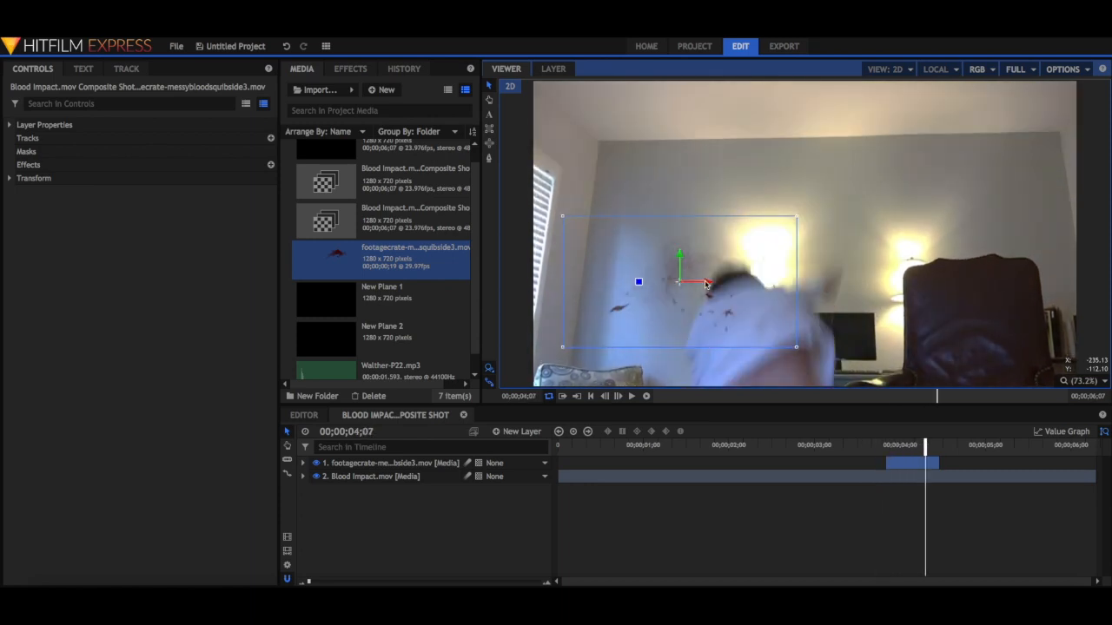
key(Right)
key(Right)
key(Right)
key(Right)
key(Right)
key(Right)
key(Right)
key(Left)
key(Left)
key(Left)
key(Left)
key(Left)
key(Left)
key(Left)
key(Left)
key(Left)
key(Left)
key(Left)
key(Left)
key(Left)
key(Left)
key(Left)
key(Left)
key(Left)
key(Left)
key(Left)
key(Left)
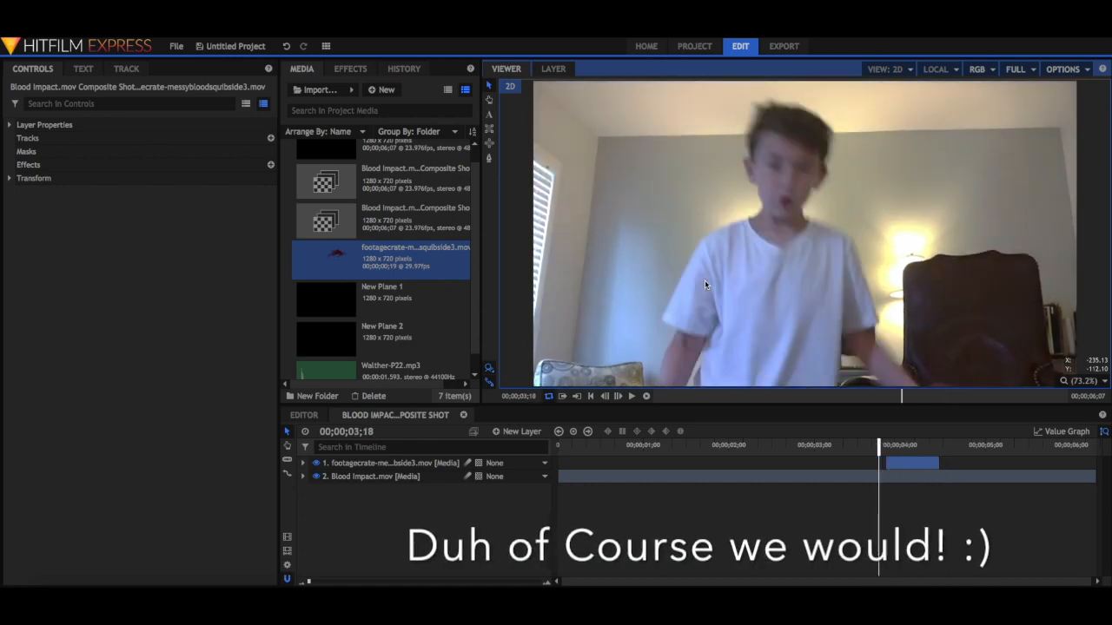
key(Left)
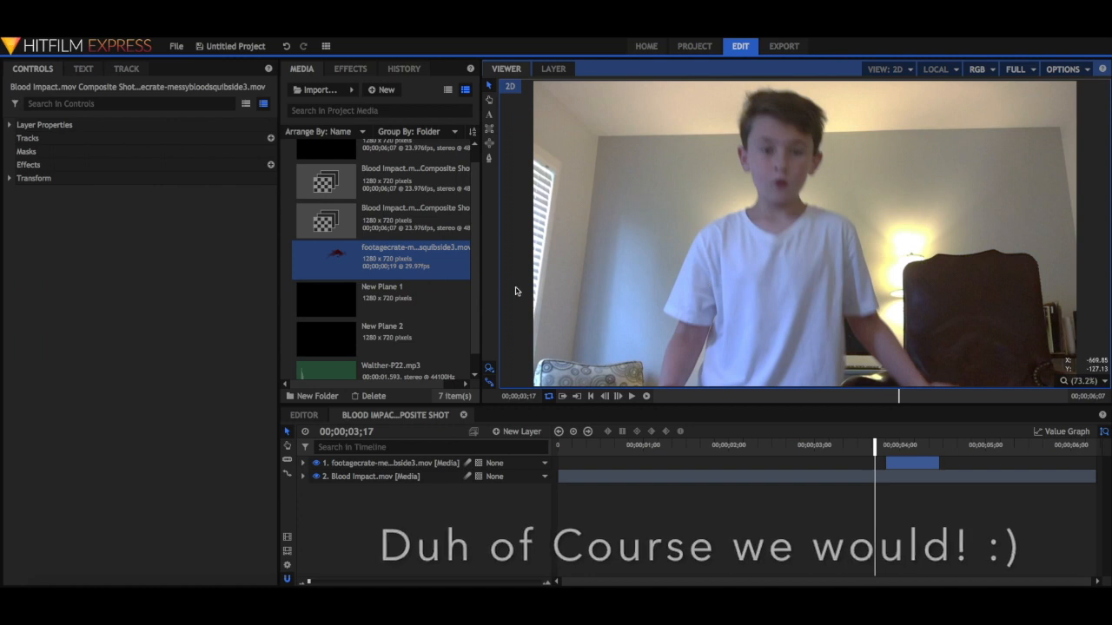
Create a black 1280 x 720 plane layer named "Bullet hole".
click(519, 432)
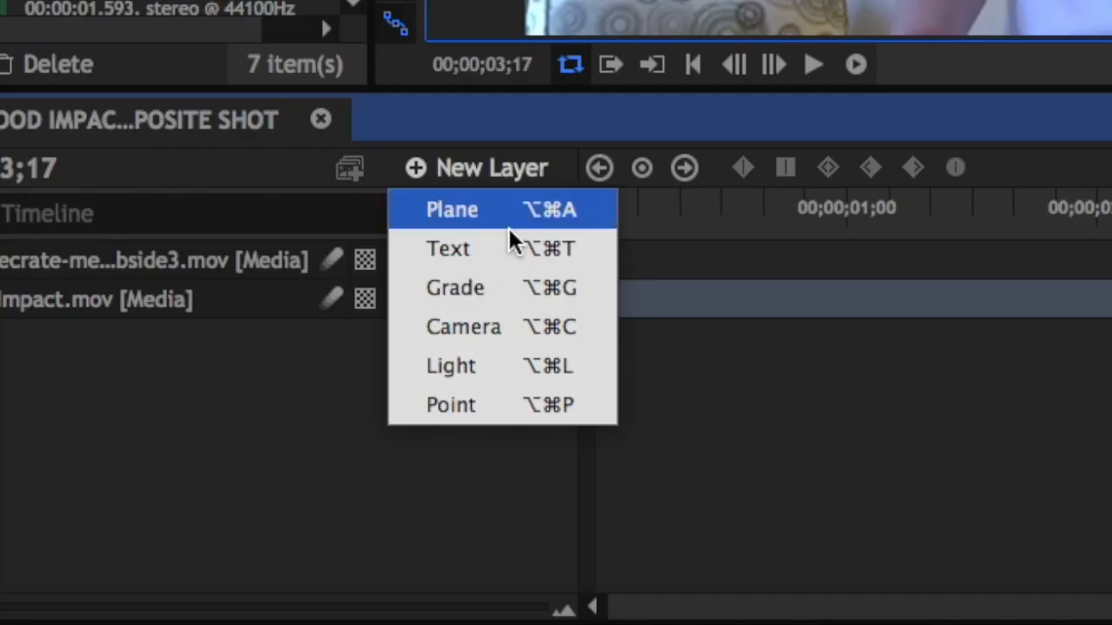
click(516, 212)
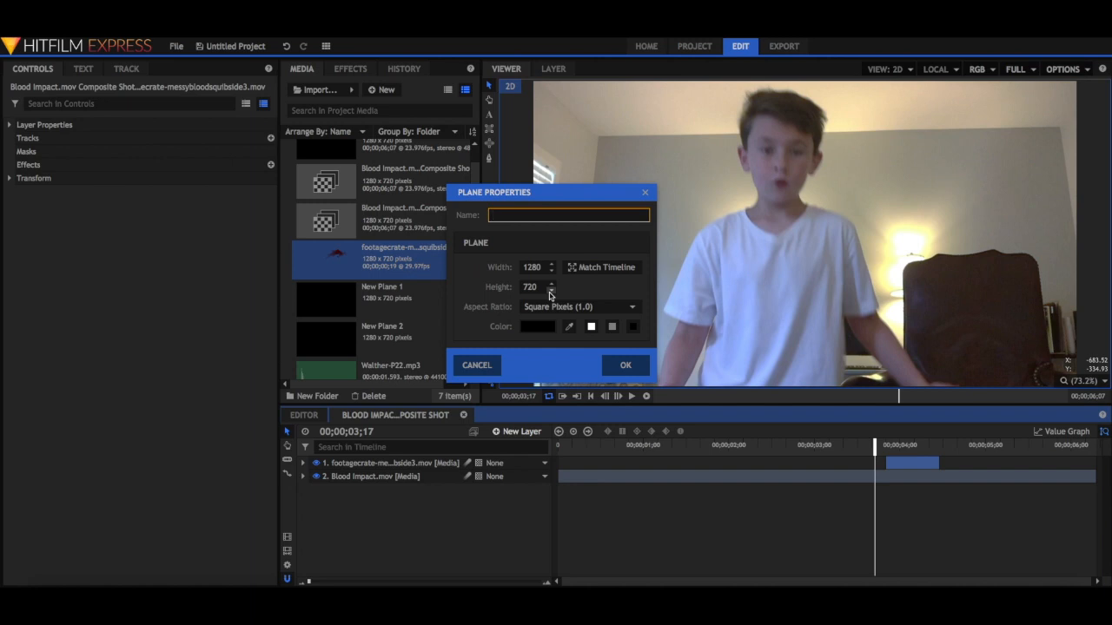
text(Bullet hole)
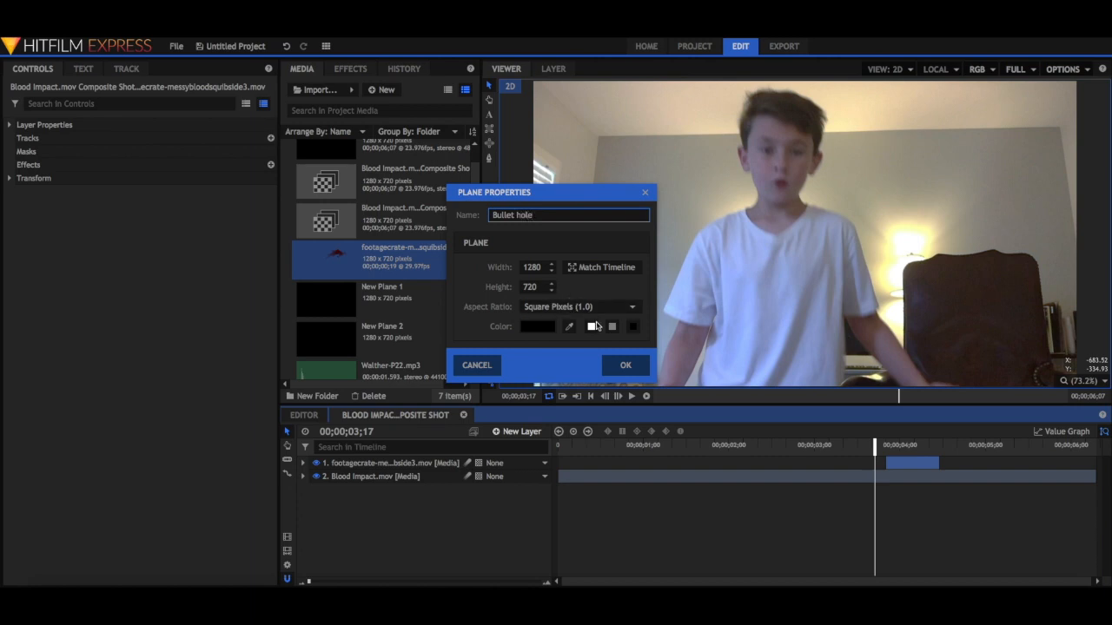
click(613, 359)
click(373, 149)
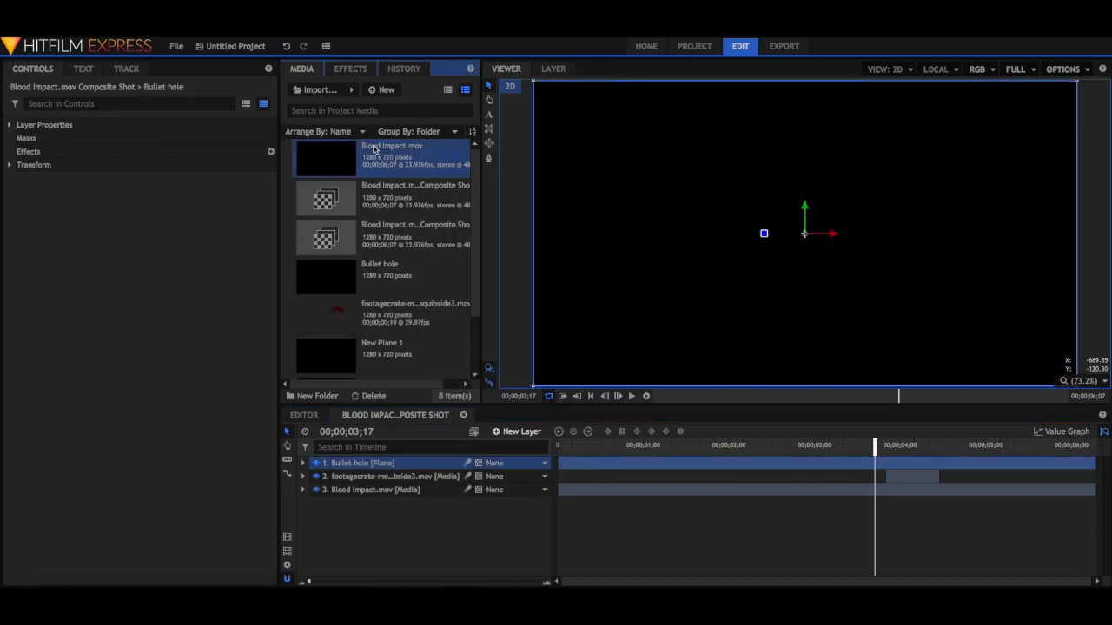
key(Delete)
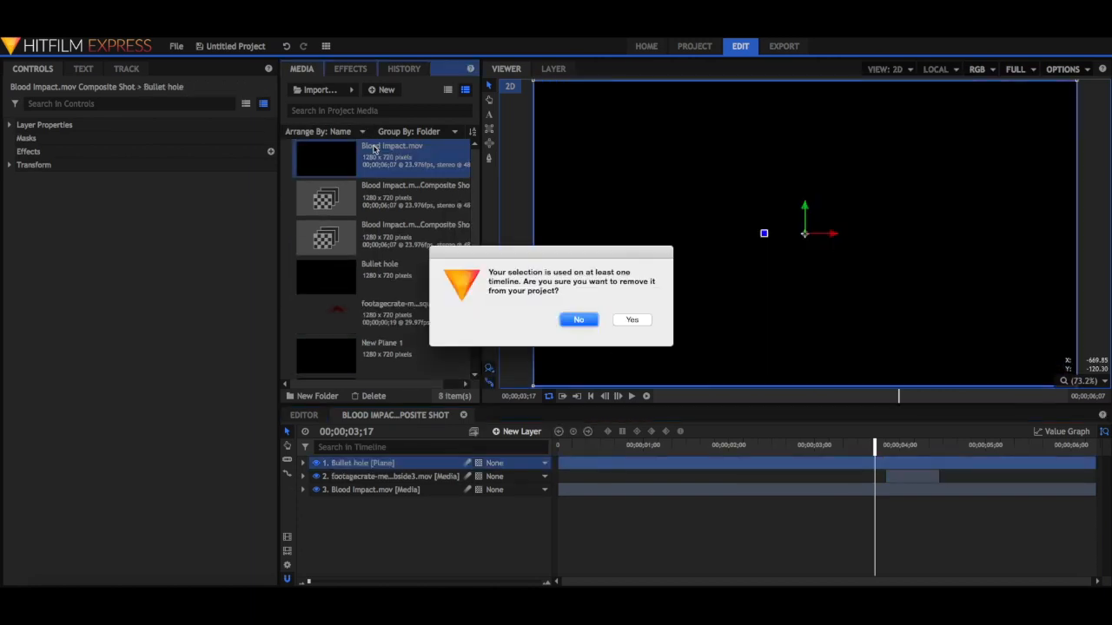
click(584, 321)
Remove the unused planes New Plane 1 and New Plane 2 from the project media.
scroll(422, 287, down, 2)
click(421, 283)
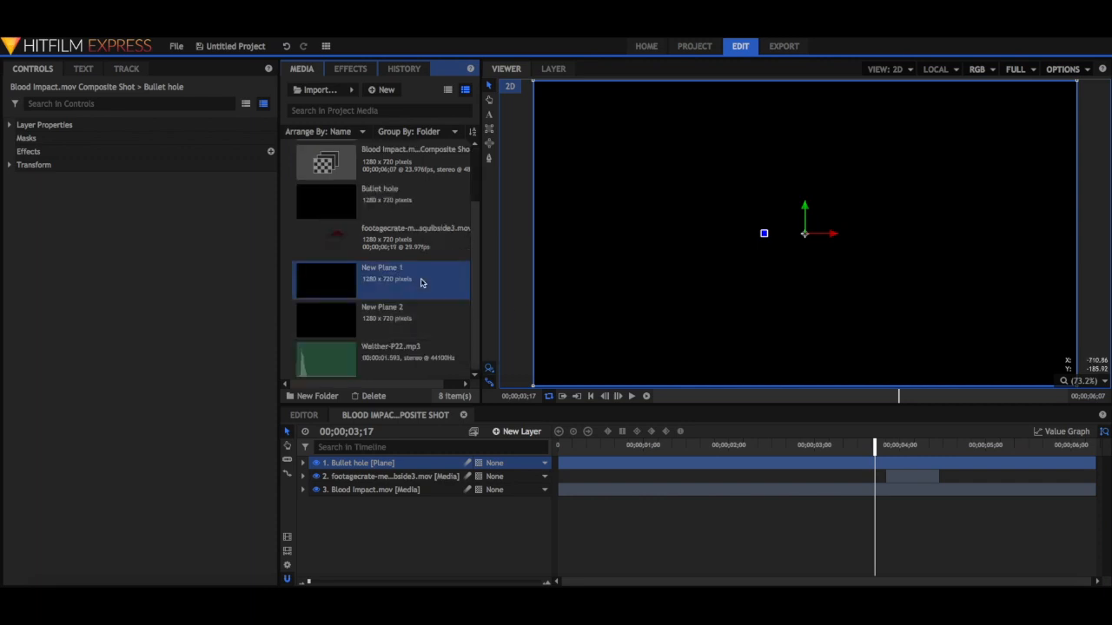
key(Delete)
click(631, 320)
click(401, 323)
key(Delete)
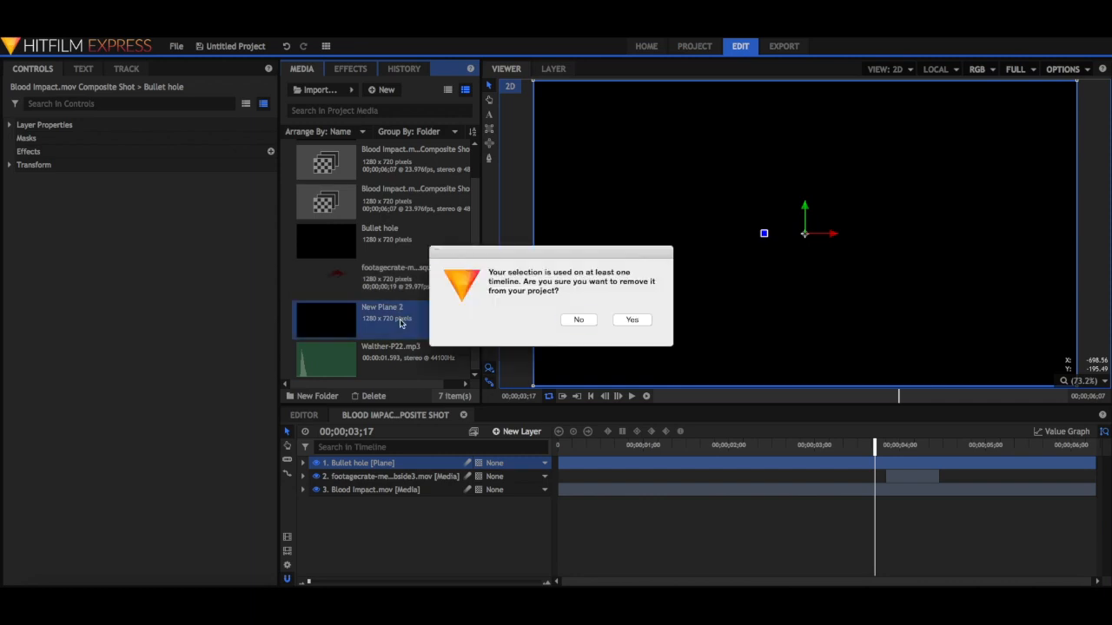
click(632, 320)
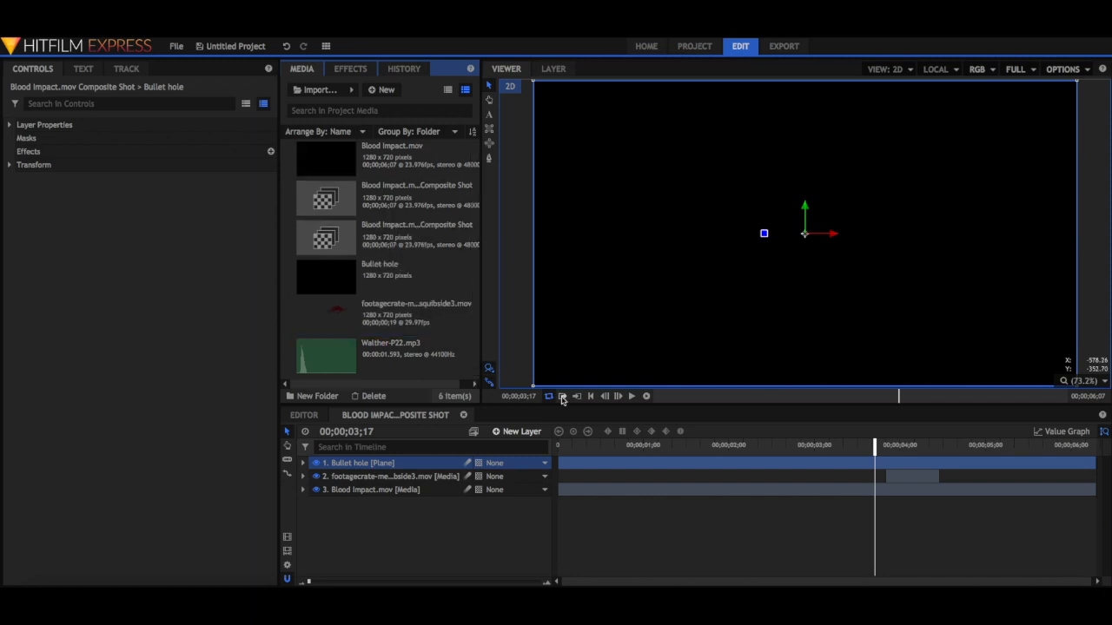
Move the playhead to 00;00;02;15 and hide the Bullet hole layer to reveal the footage underneath.
drag(874, 441, 784, 443)
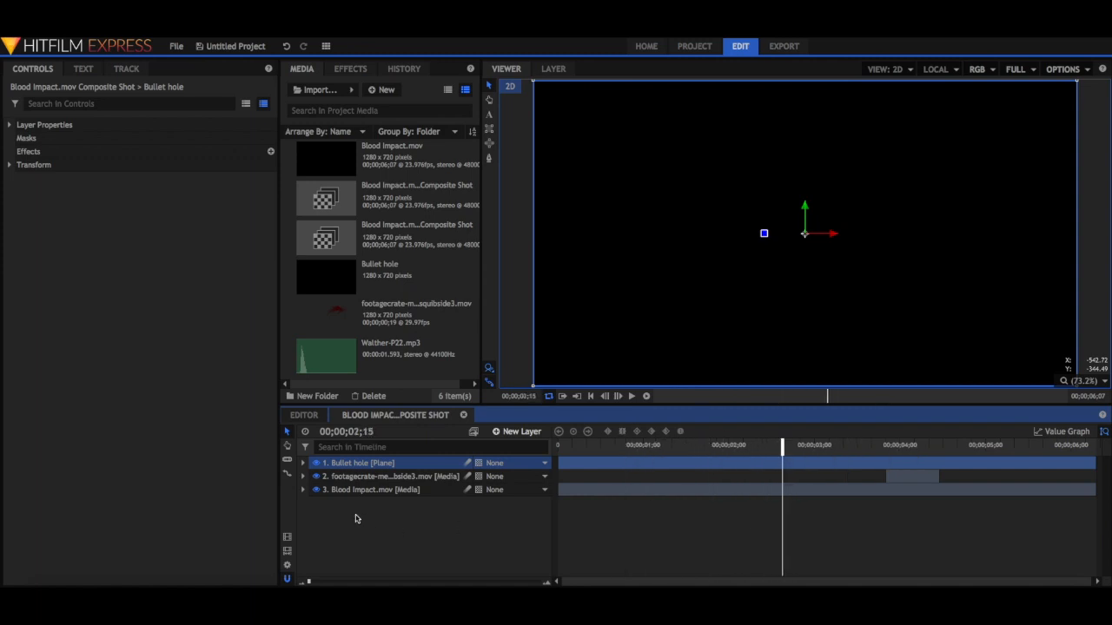
right_click(396, 468)
mouse_move(459, 217)
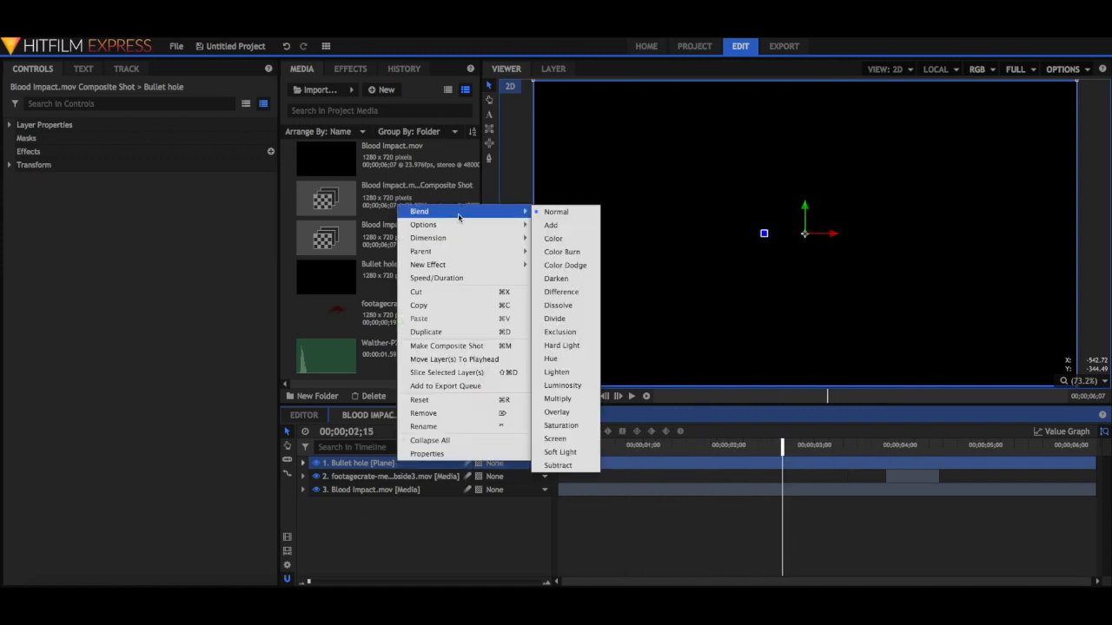
click(314, 457)
click(316, 463)
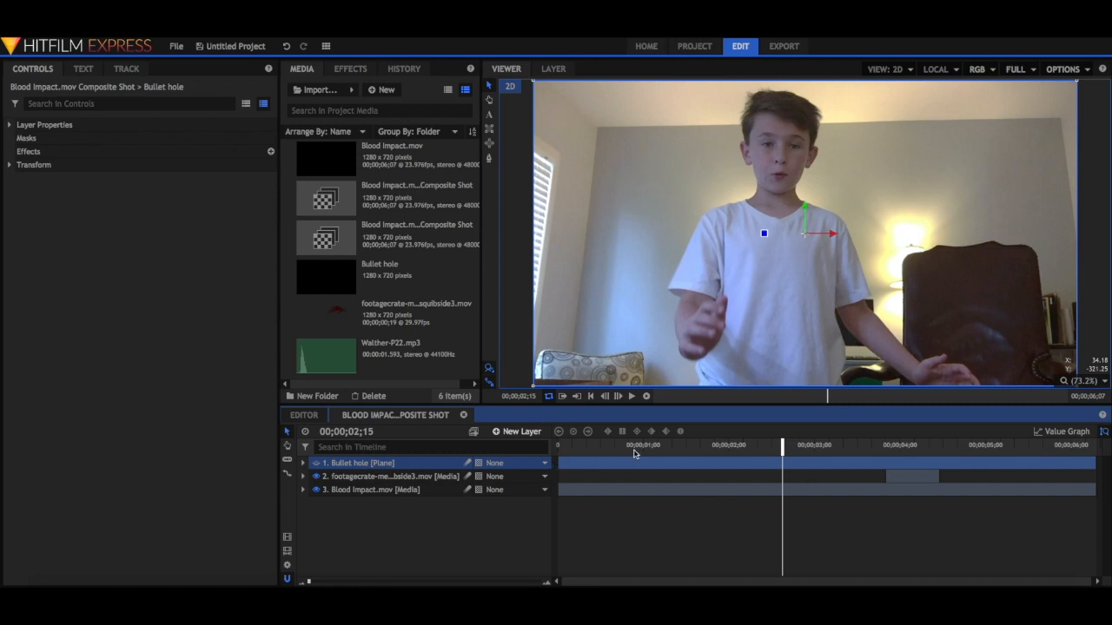
Trim the Bullet hole layer to start at 00;00;03;20 and end together with the blood squib layer.
key(space)
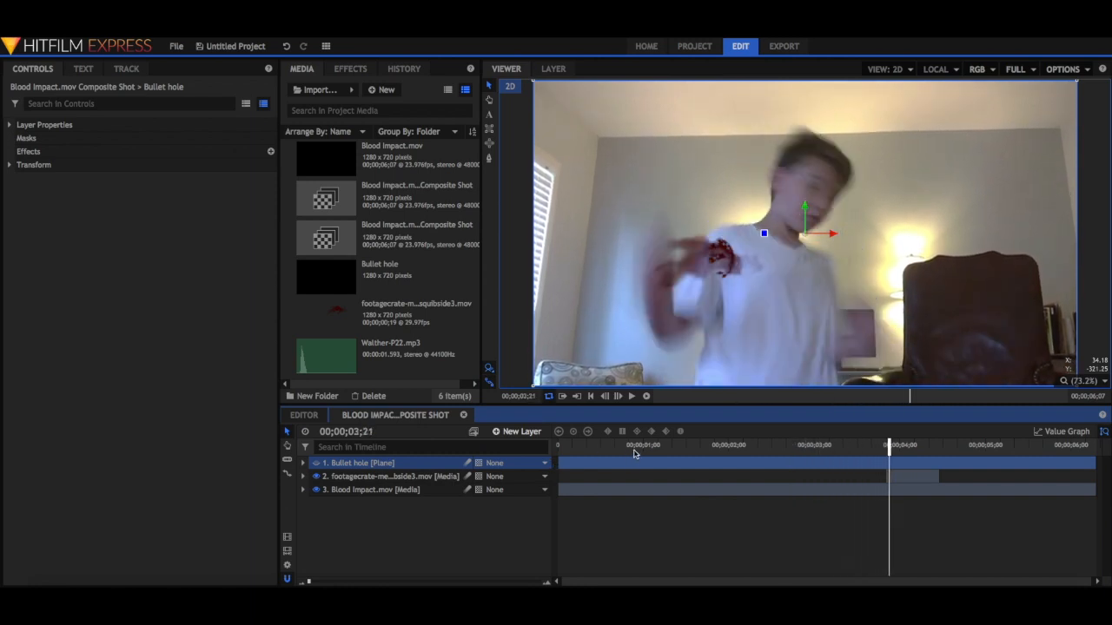
key(comma)
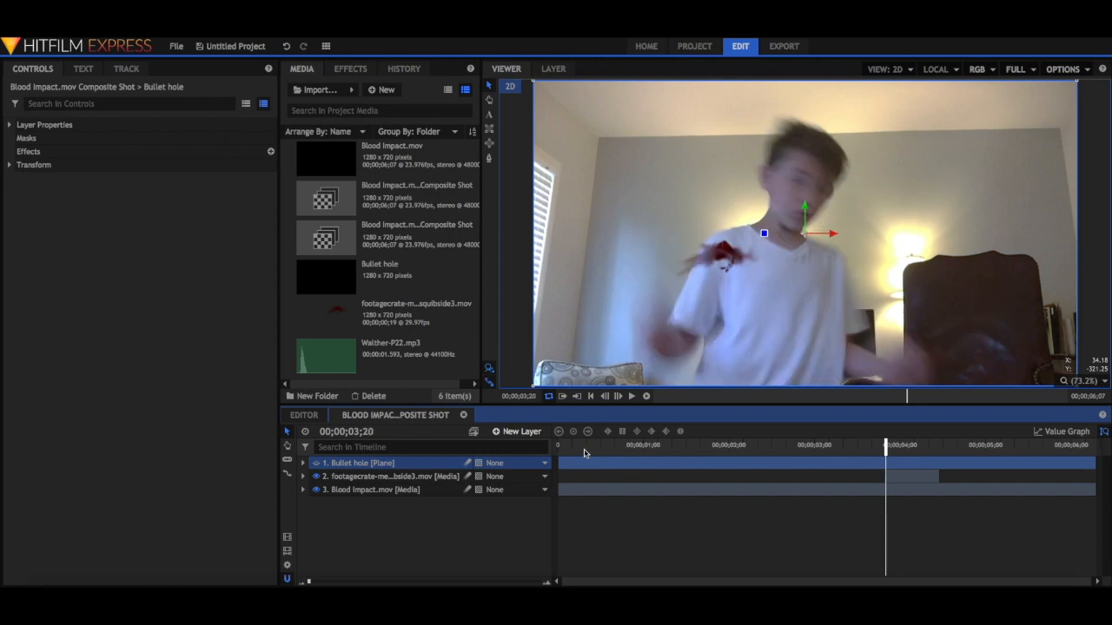
drag(555, 465, 886, 465)
drag(1095, 463, 939, 471)
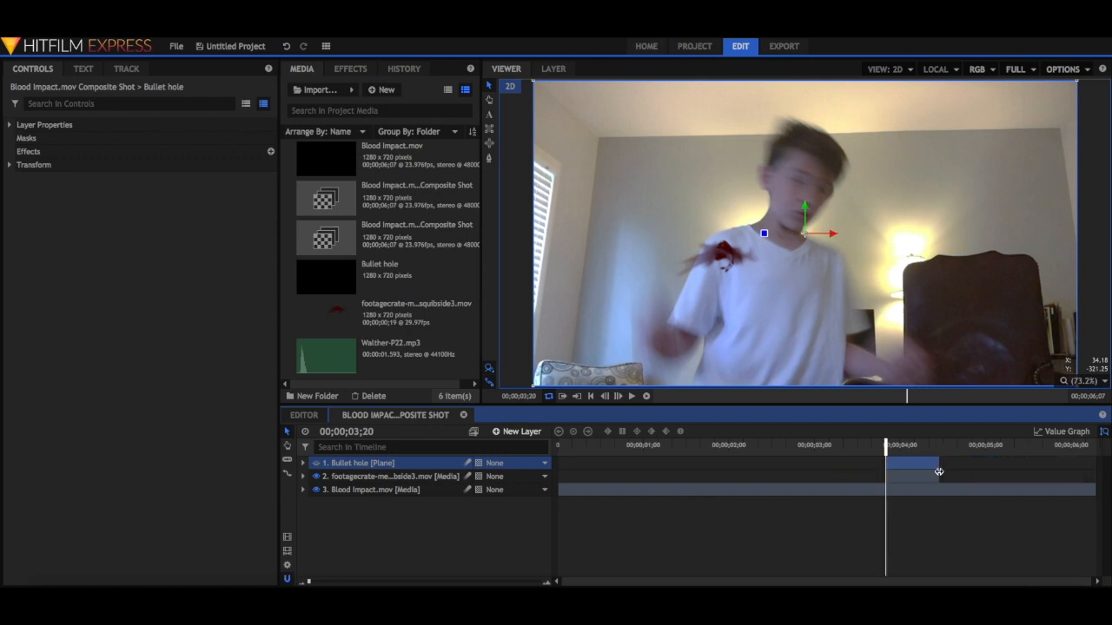
key(space)
Draw a tiny ellipse mask on the Bullet hole layer just below the blood squib and make the layer visible again.
click(488, 145)
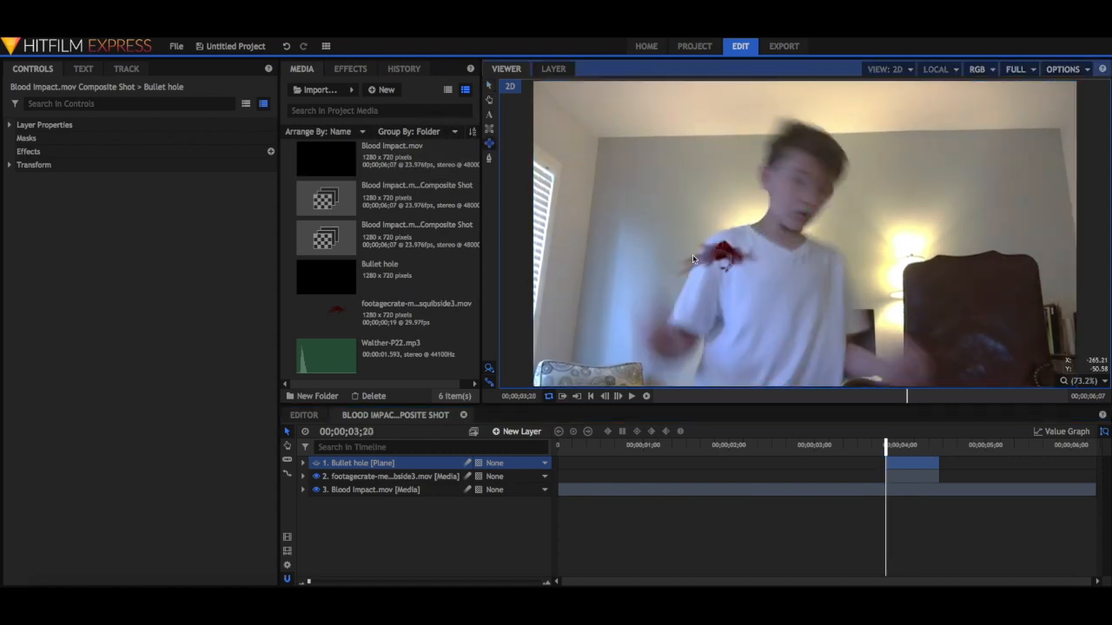
click(733, 283)
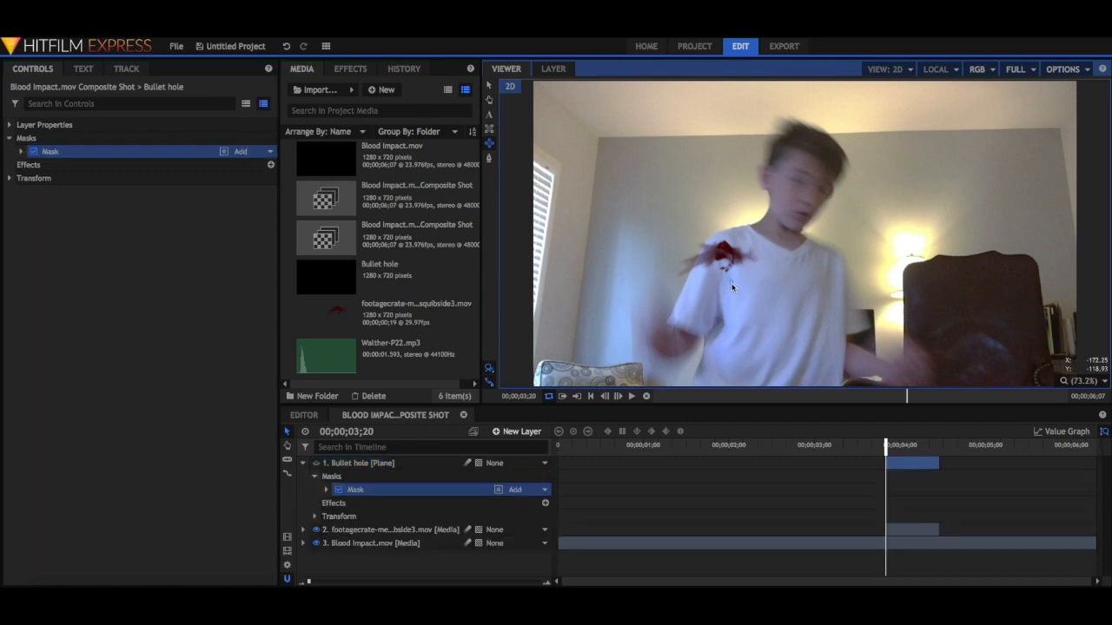
click(318, 469)
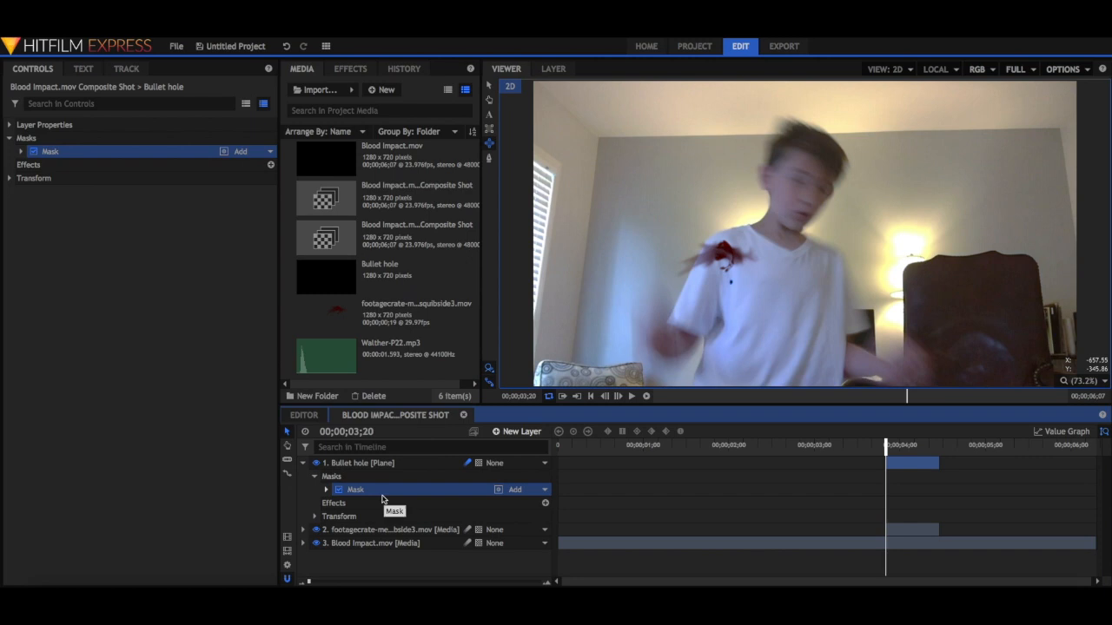
Enable keyframing for the Bullet hole mask's Scale and Position at 00;00;03;20.
click(326, 489)
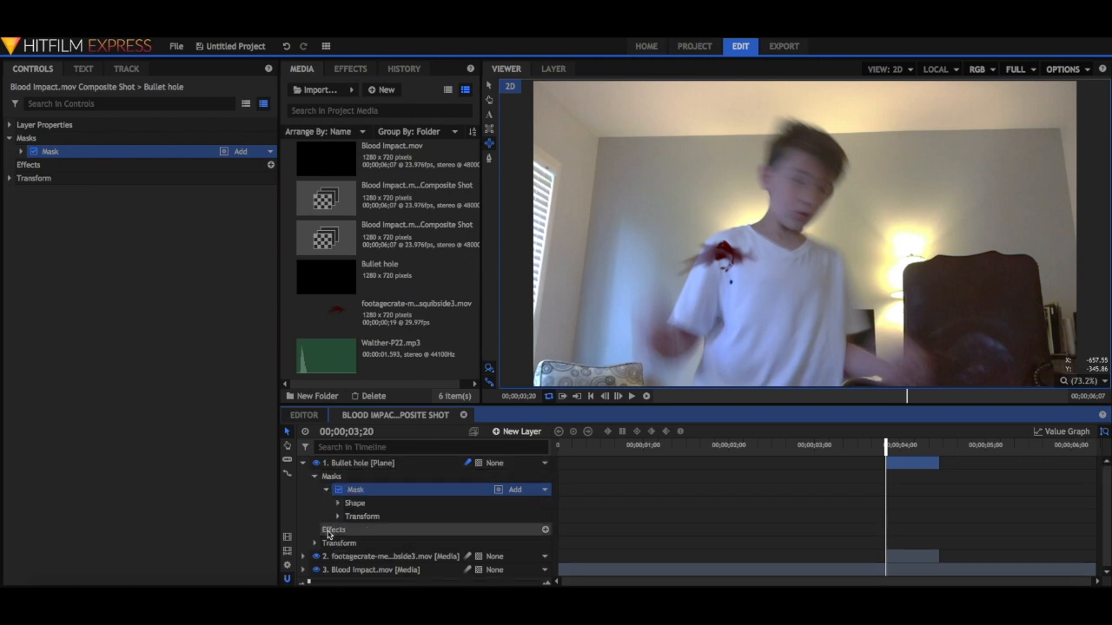
click(337, 516)
scroll(337, 516, down, 2)
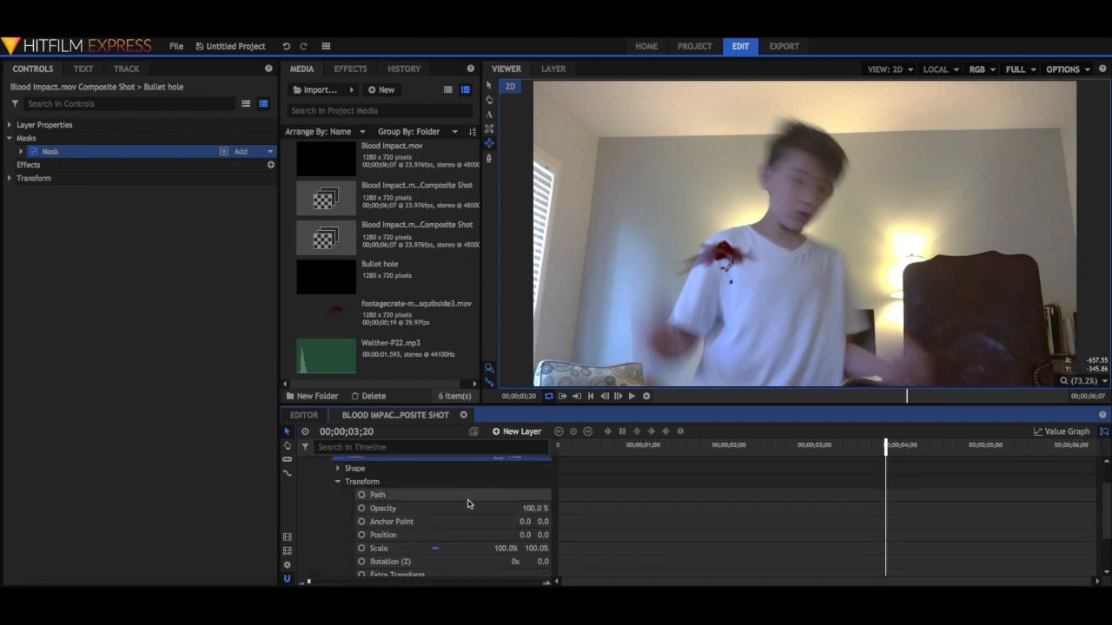
scroll(382, 530, down, 2)
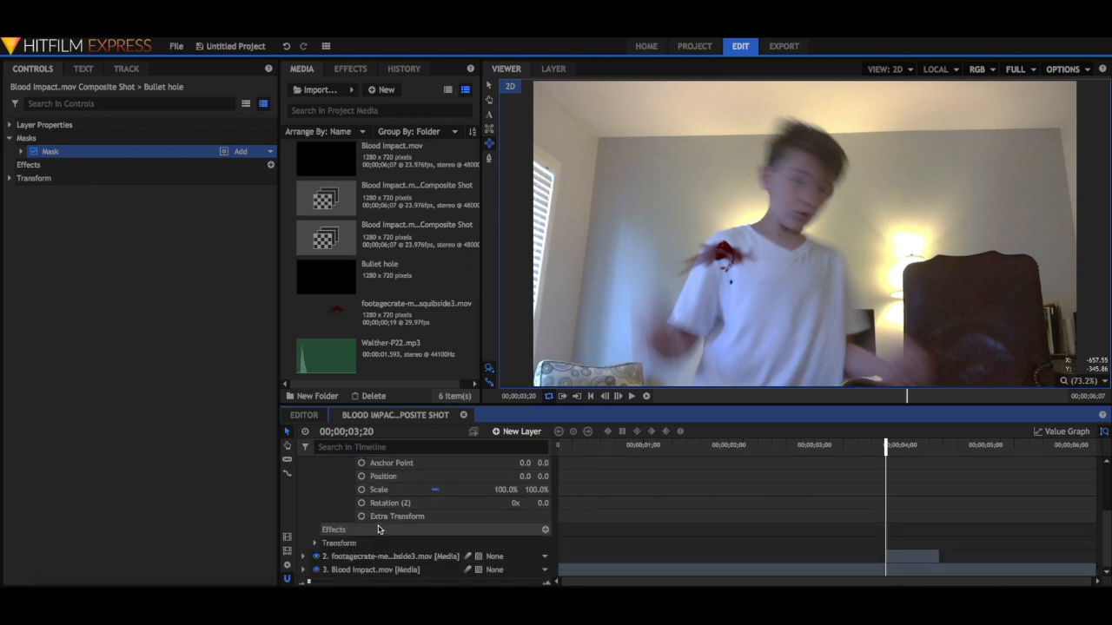
scroll(378, 530, up, 1)
click(362, 524)
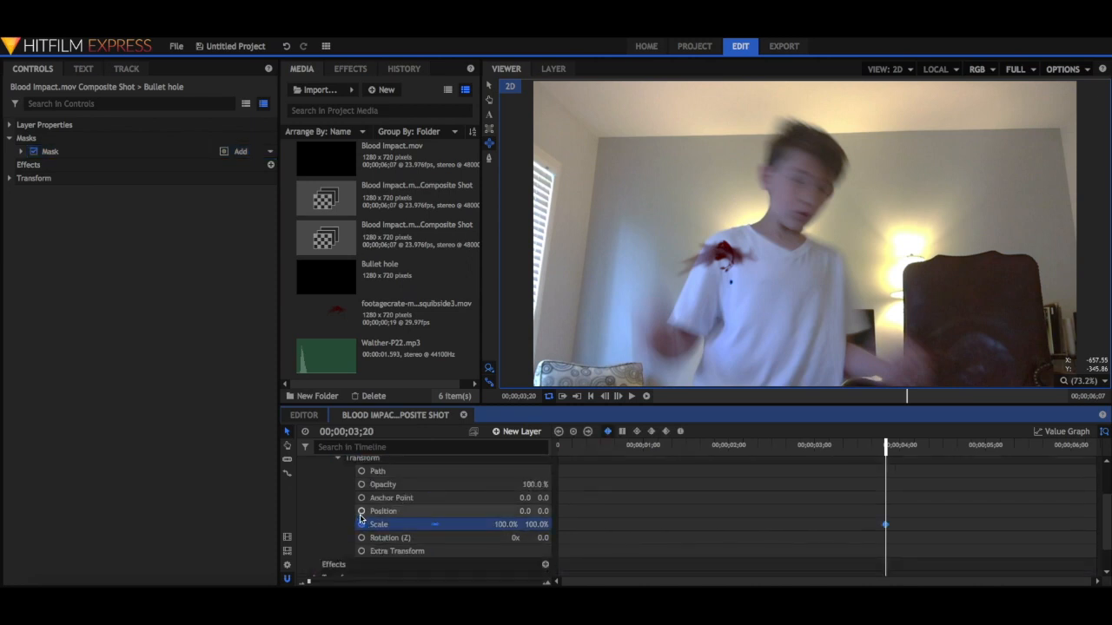
click(363, 511)
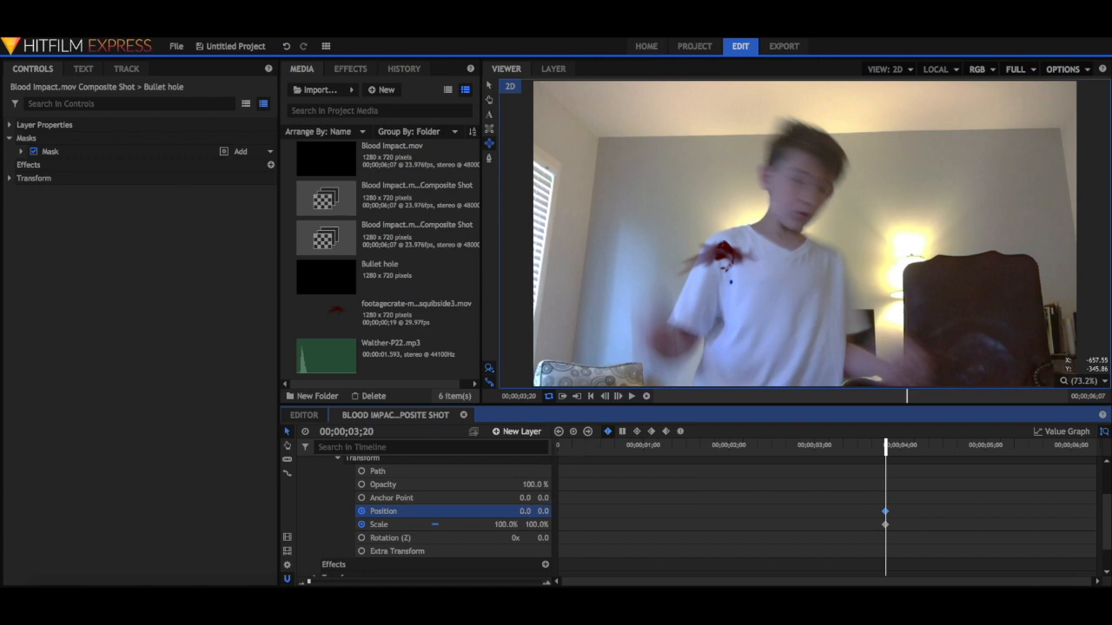
Scale the mask to 145% at 00;00;03;20 and move it onto the blood squib, with a vertical position of 103.
click(526, 513)
click(515, 511)
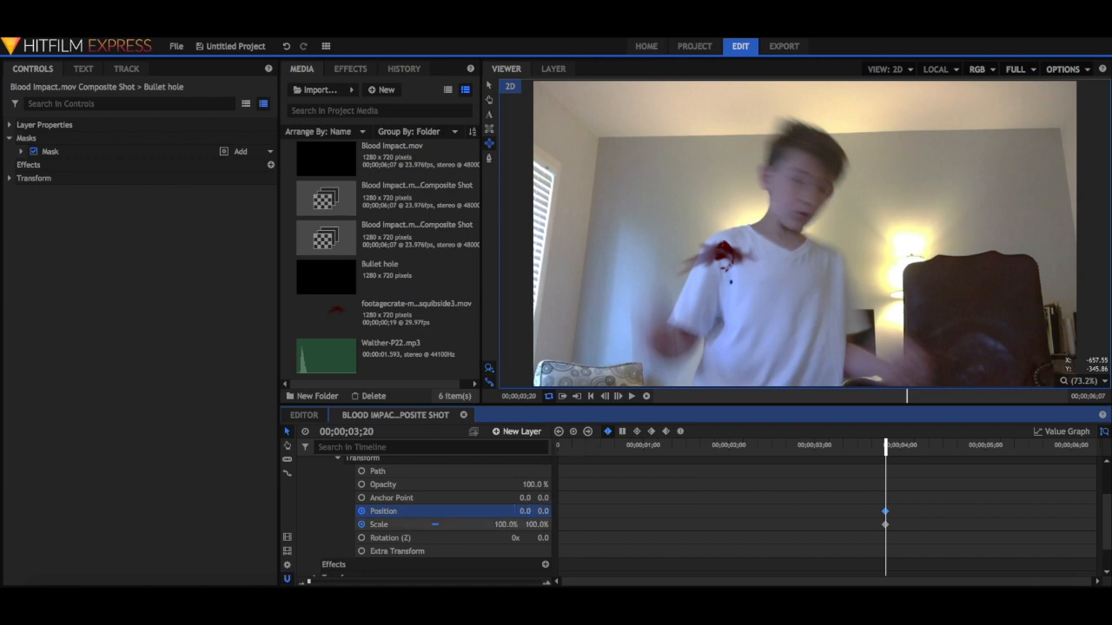
drag(499, 524, 505, 523)
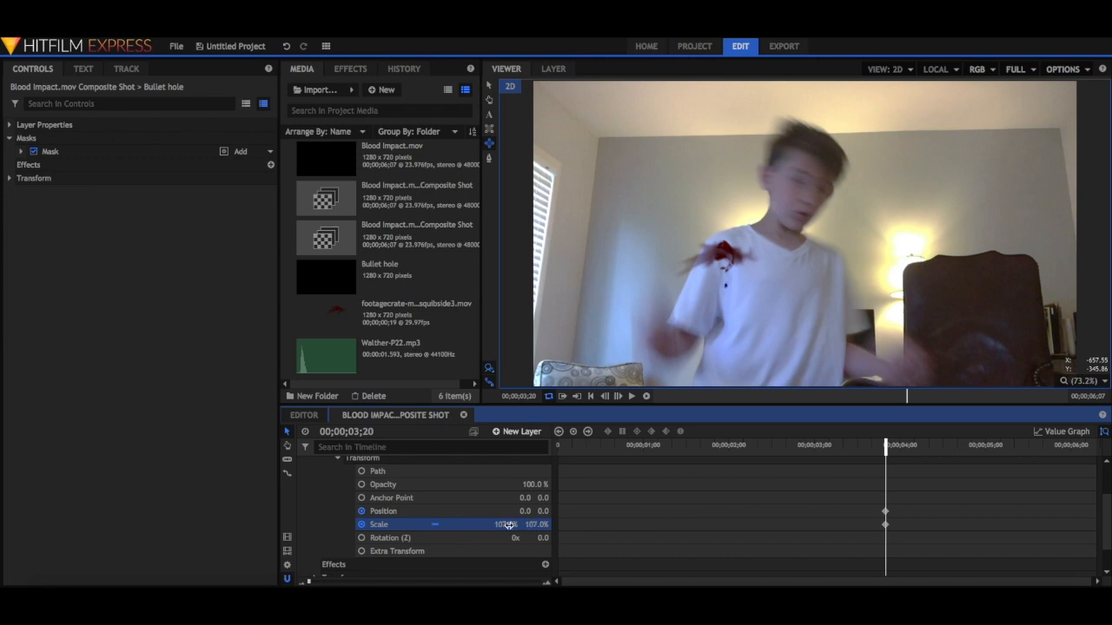
drag(523, 511, 584, 511)
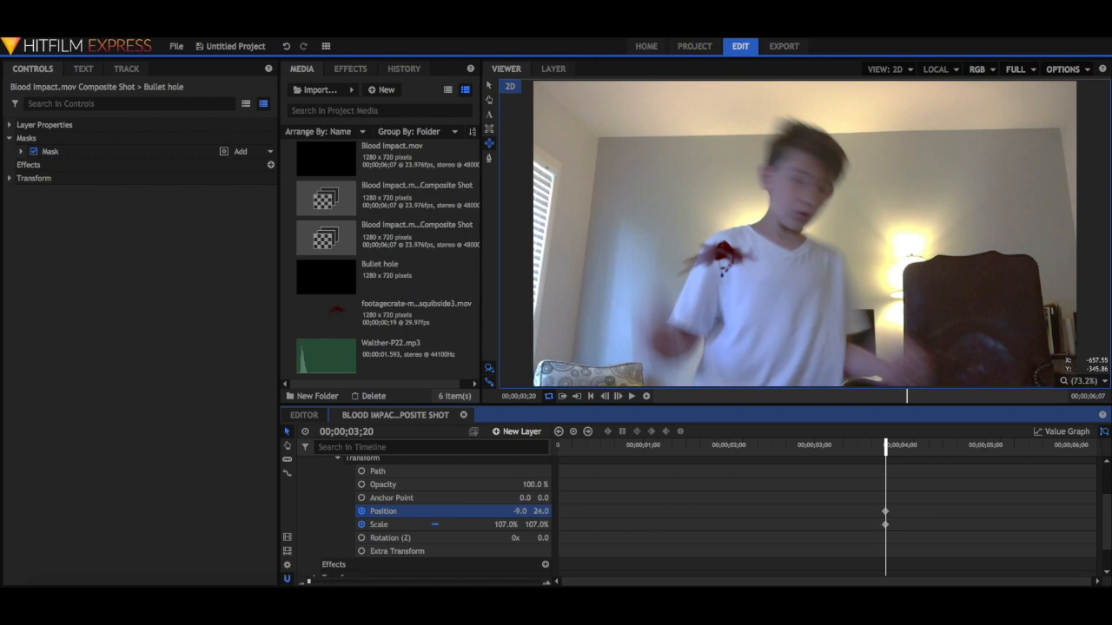
drag(508, 525, 680, 313)
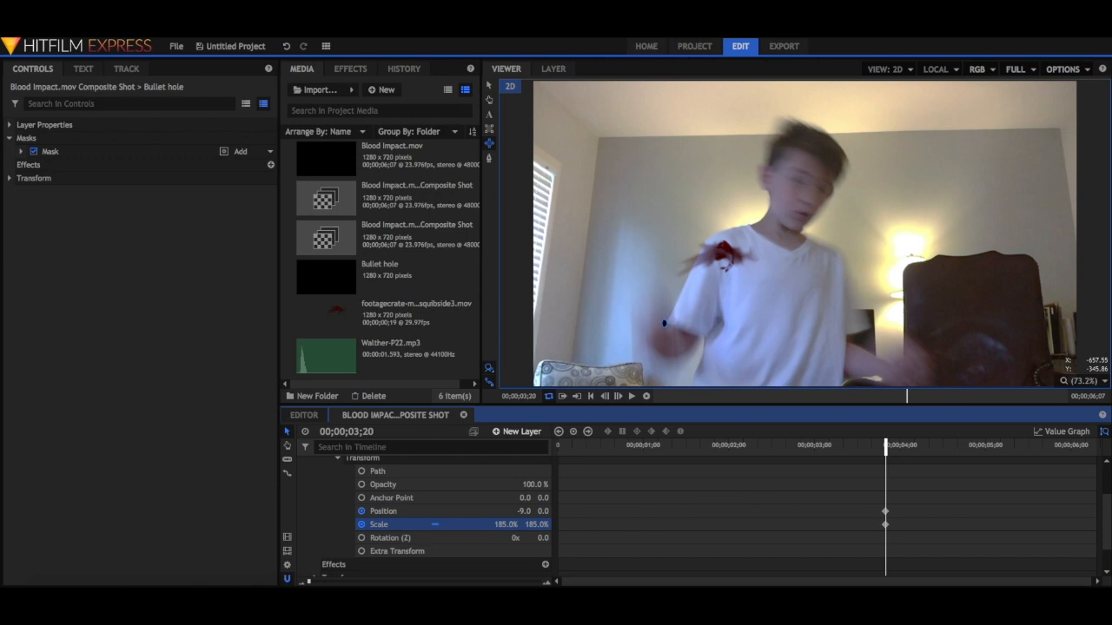
drag(522, 512, 500, 512)
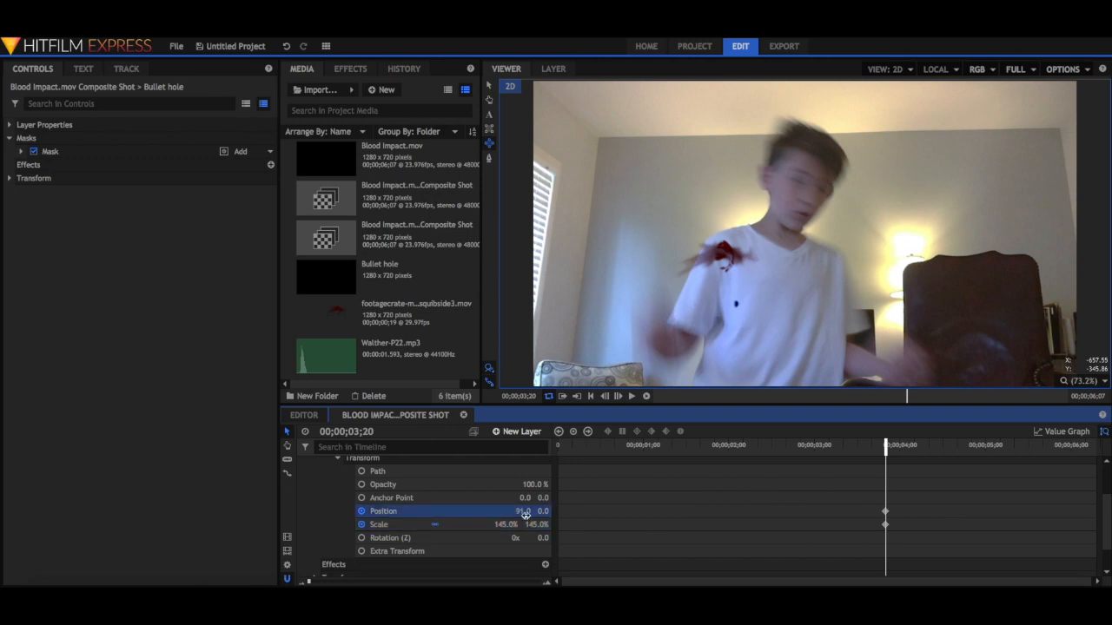
drag(543, 511, 569, 512)
Keyframe the mask at 00;00;03;22 with position 20, 130 and scale 127%, and at 00;00;03;23 with position -4, 72.
key(Right)
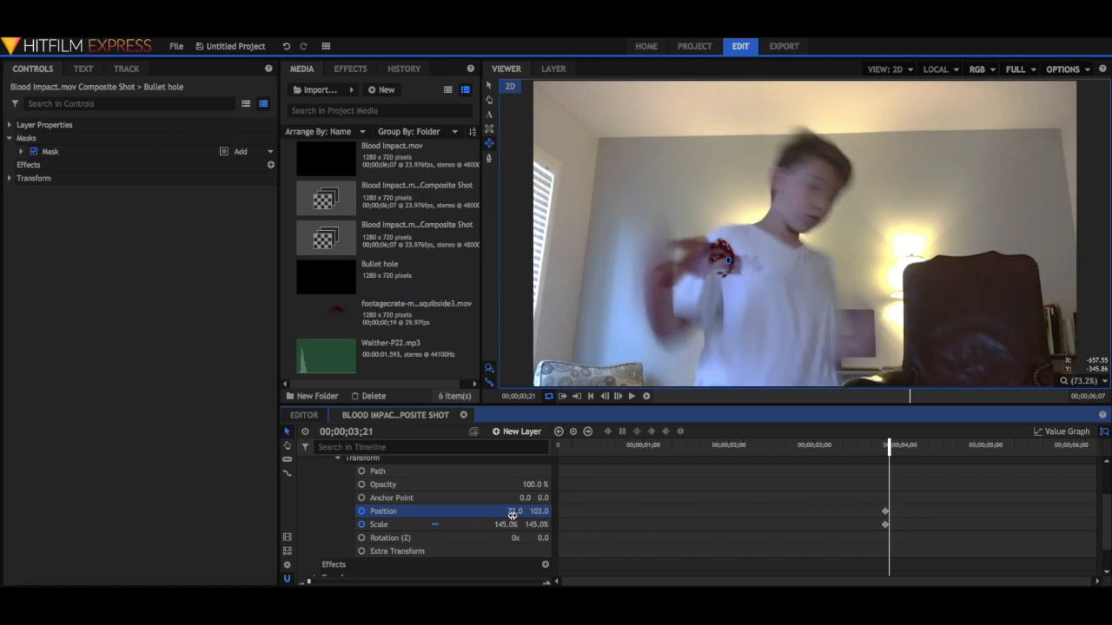
key(Right)
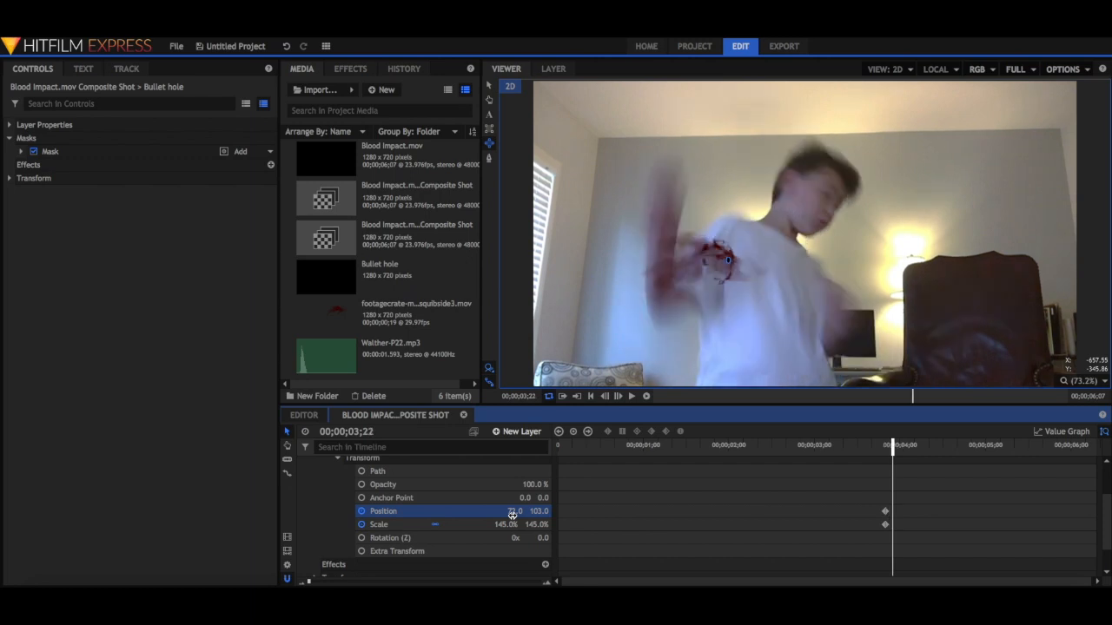
mouse_move(513, 514)
mouse_down()
mouse_move(542, 513)
mouse_move(509, 524)
mouse_move(504, 511)
mouse_up()
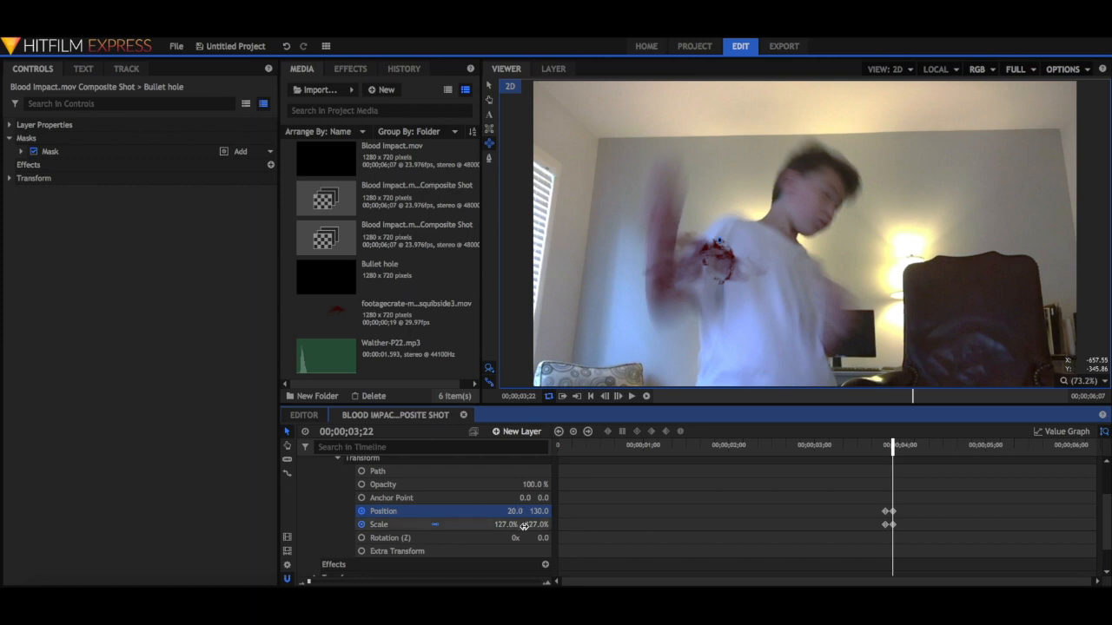
key(Right)
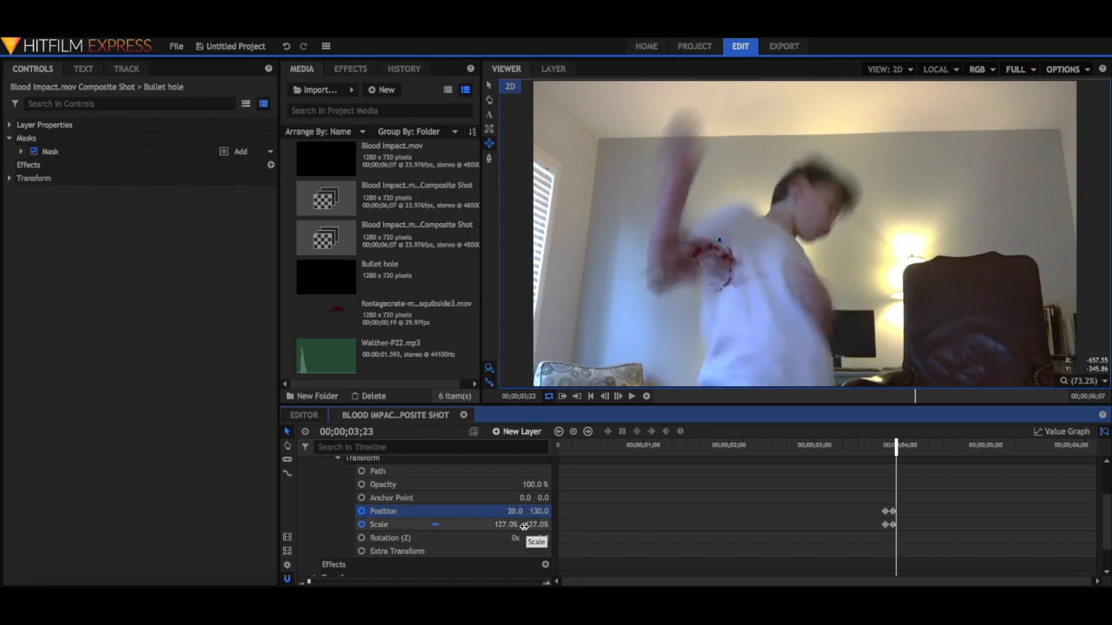
mouse_move(515, 511)
mouse_down()
mouse_move(533, 513)
mouse_move(524, 511)
mouse_up()
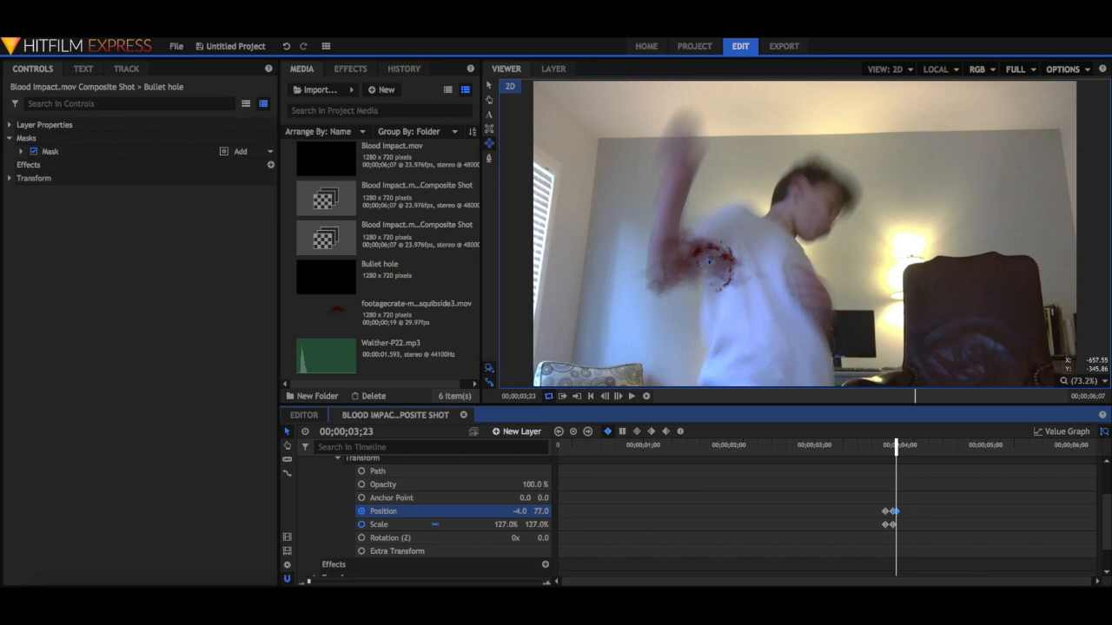
Keyframe the mask onto the actor's raised shoulder at 00;00;04;00, with position 83, 203 and scale 133%.
key(Right)
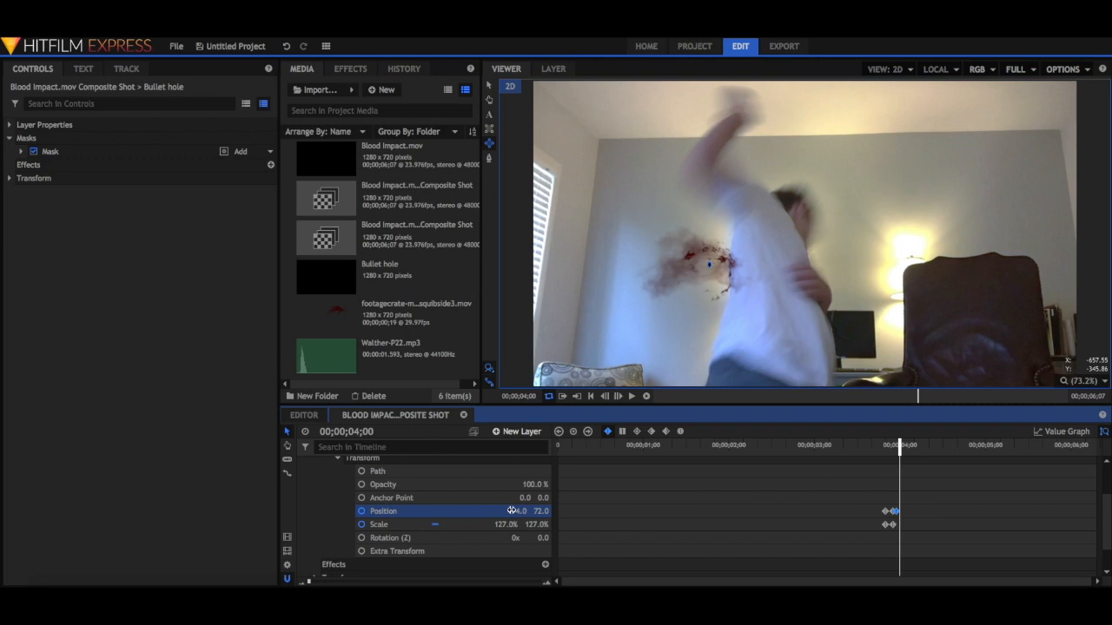
drag(517, 512, 654, 511)
drag(541, 511, 516, 525)
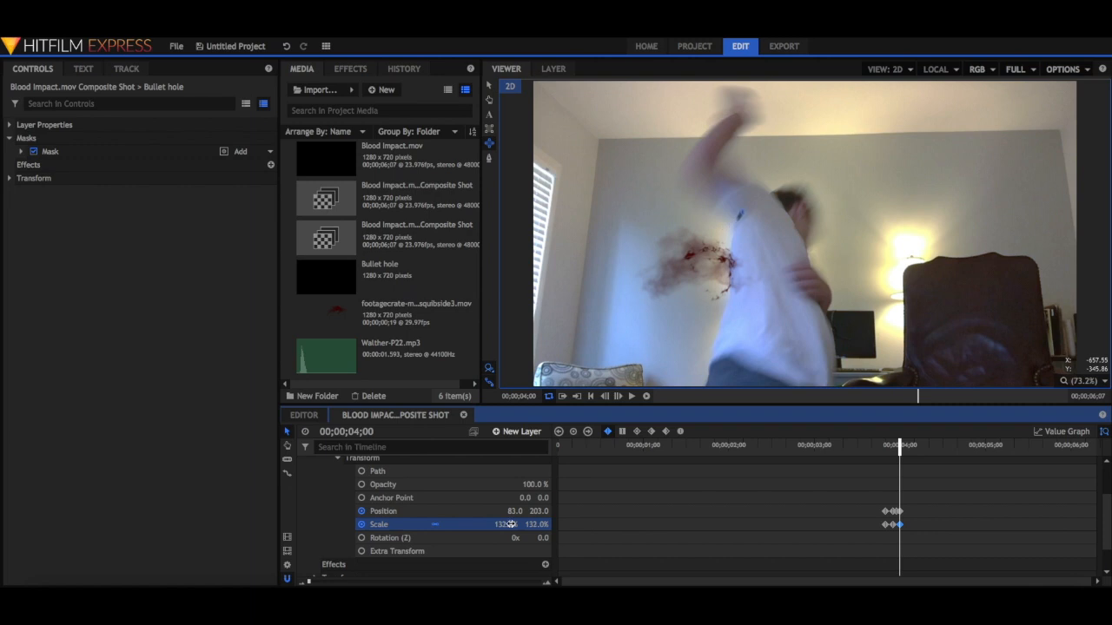
Keyframe the mask onto the actor's sleeve at 00;00;04;01, with position 162, 276 and scale 136%.
key(Right)
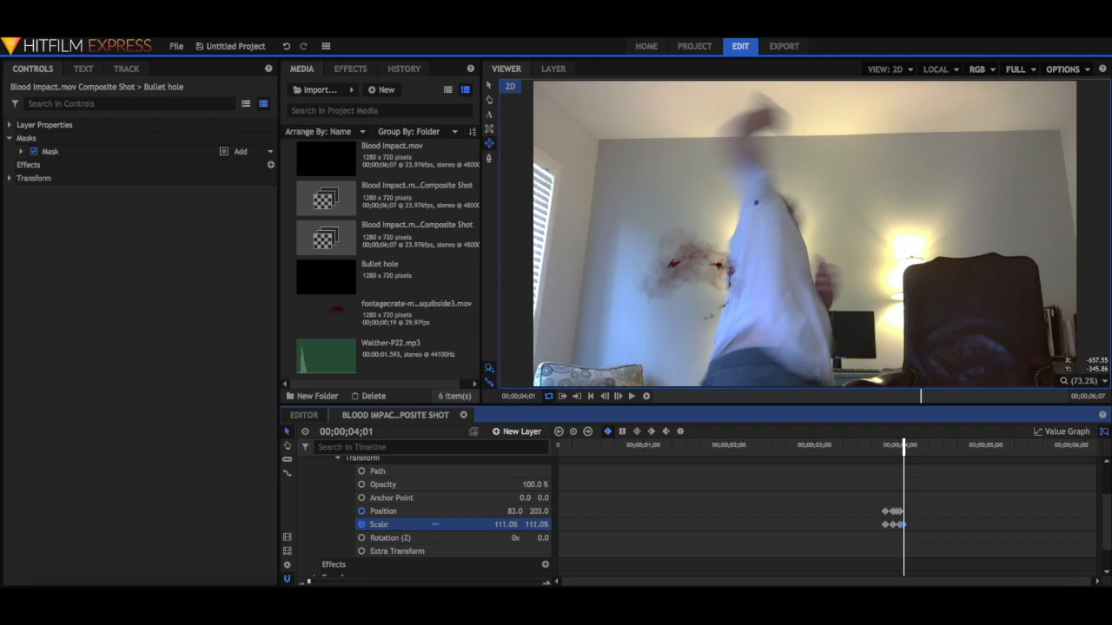
drag(515, 511, 505, 511)
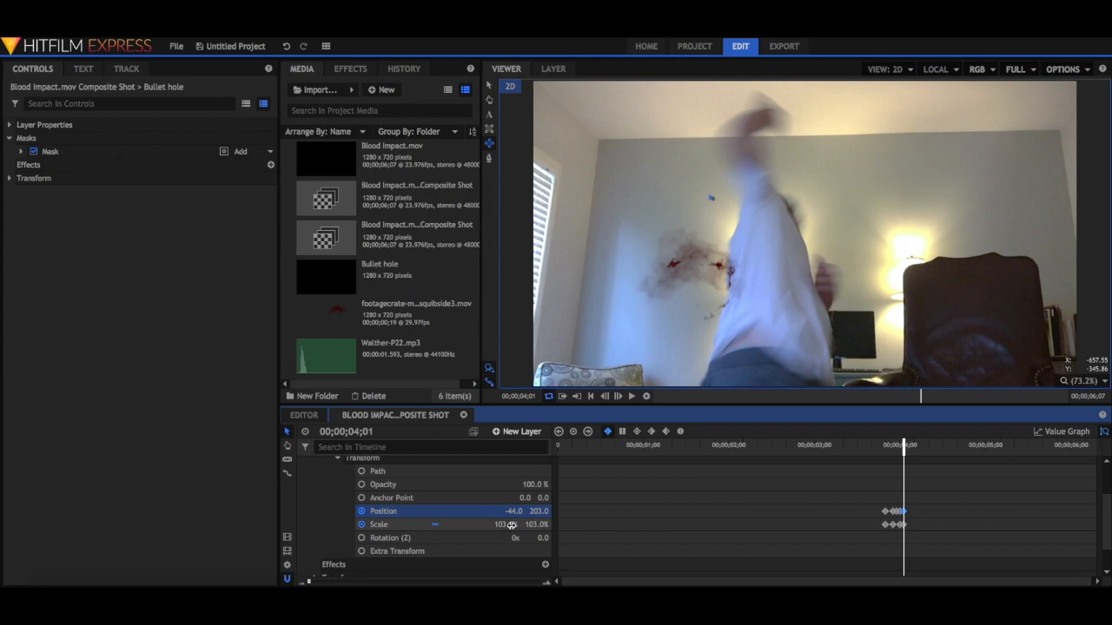
mouse_move(513, 524)
mouse_down()
mouse_move(541, 525)
mouse_move(512, 510)
mouse_move(432, 510)
mouse_move(692, 511)
mouse_up()
drag(531, 511, 588, 511)
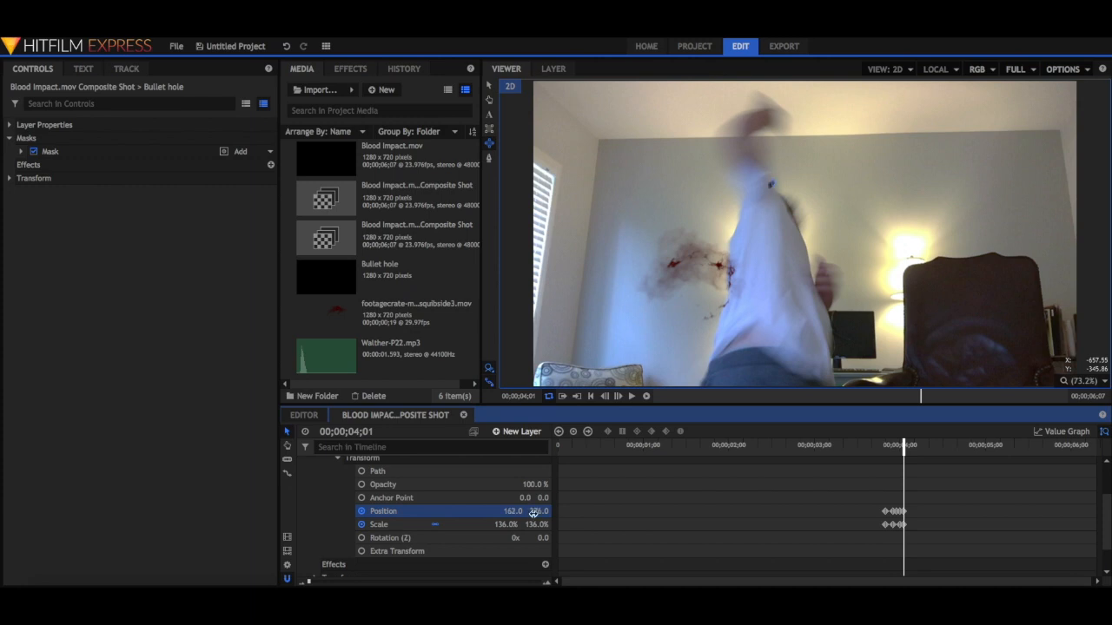
Keyframe the mask at 00;00;04;02 with position 177, 237 and scale 153%.
scroll(495, 525, up, 1)
key(Right)
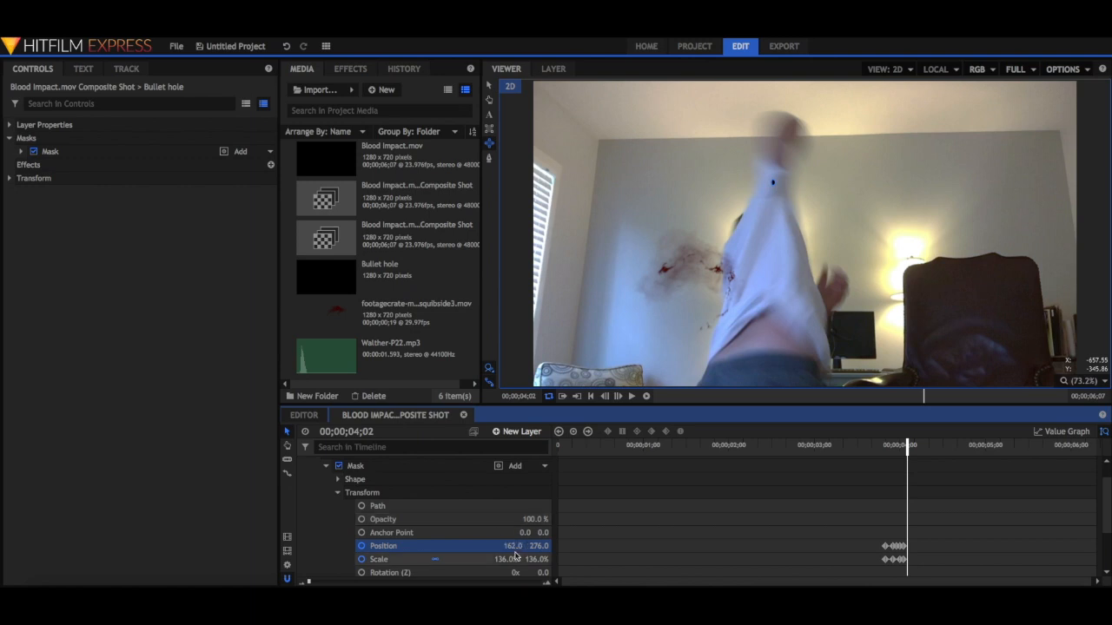
mouse_move(512, 557)
mouse_down()
mouse_move(495, 545)
mouse_move(540, 546)
mouse_move(505, 546)
mouse_up()
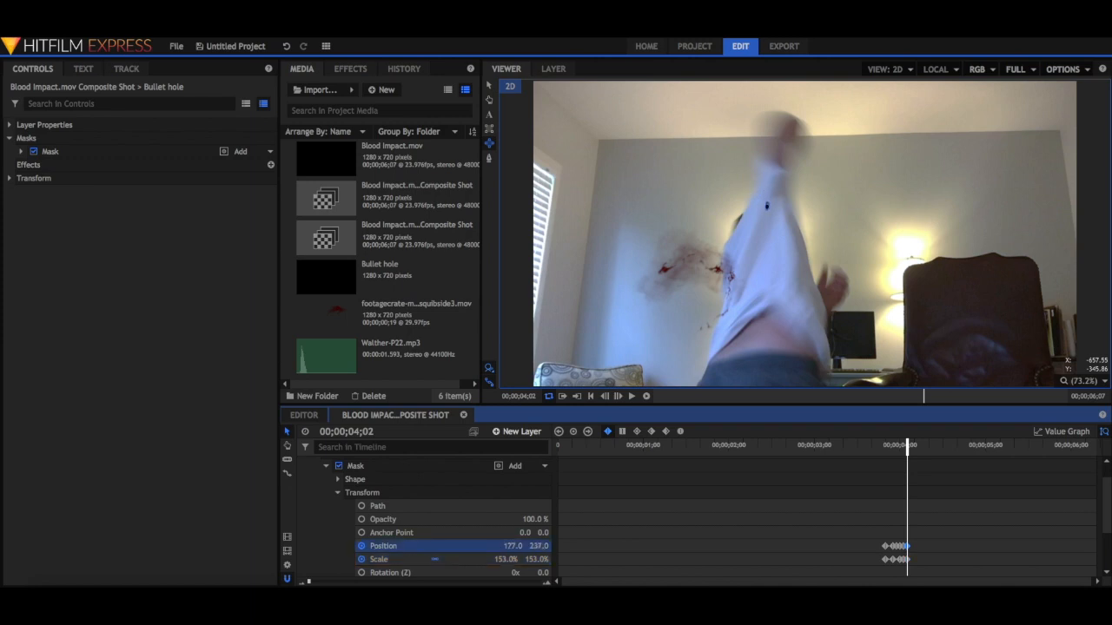
Collapse the Bullet hole layer and trim its end to 00;00;04;03, just past the last mask keyframe.
key(Right)
key(Right)
key(Right)
key(Right)
key(Right)
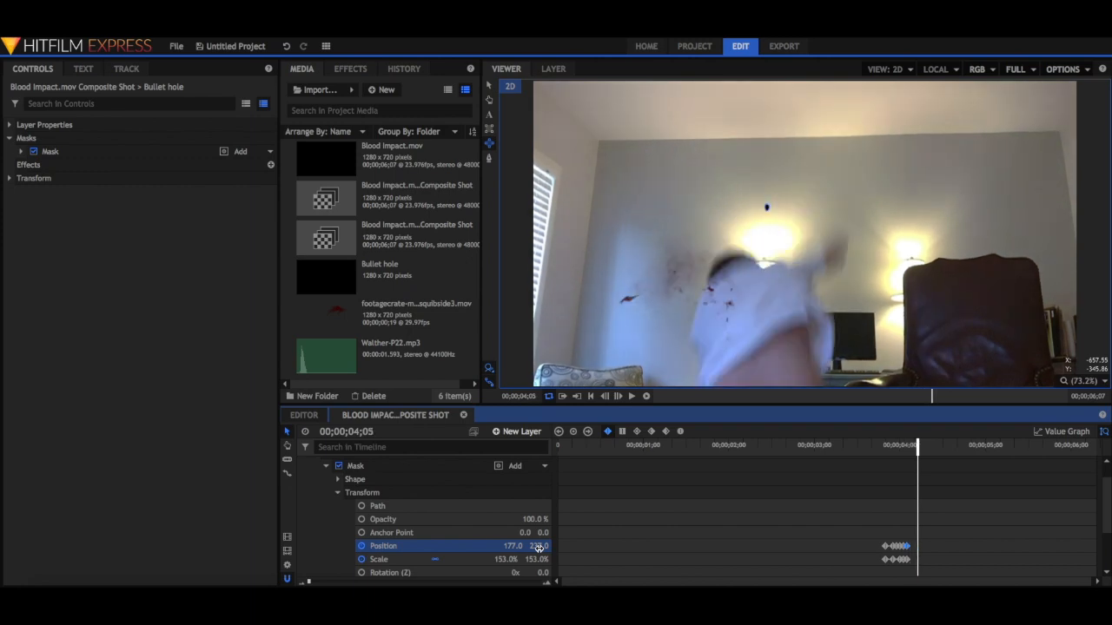
key(Left)
key(Left)
key(Left)
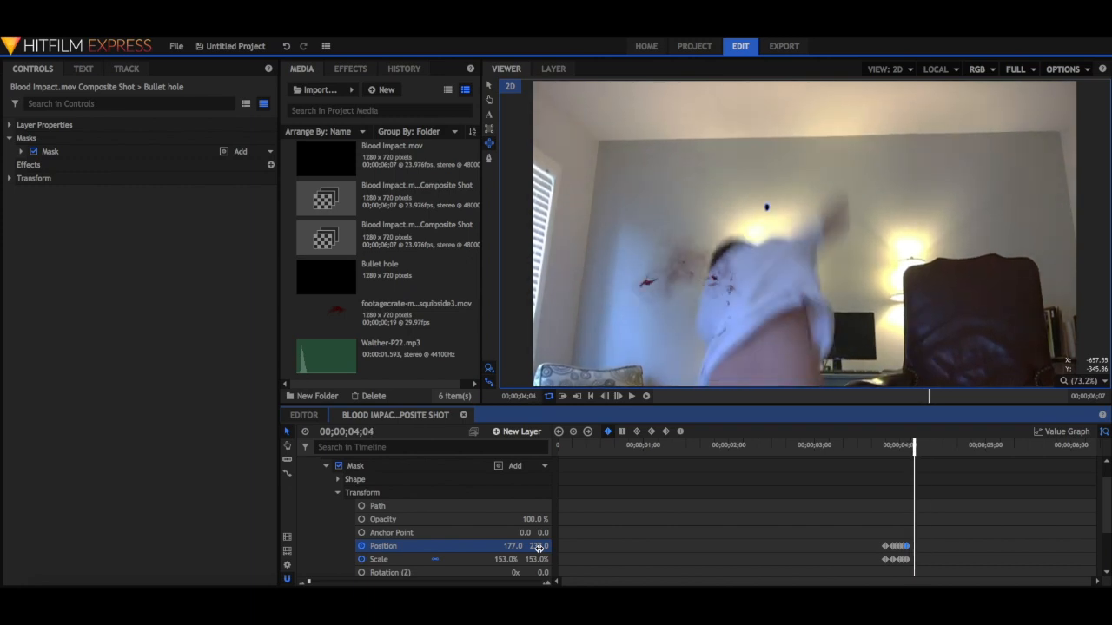
scroll(399, 521, up, 1)
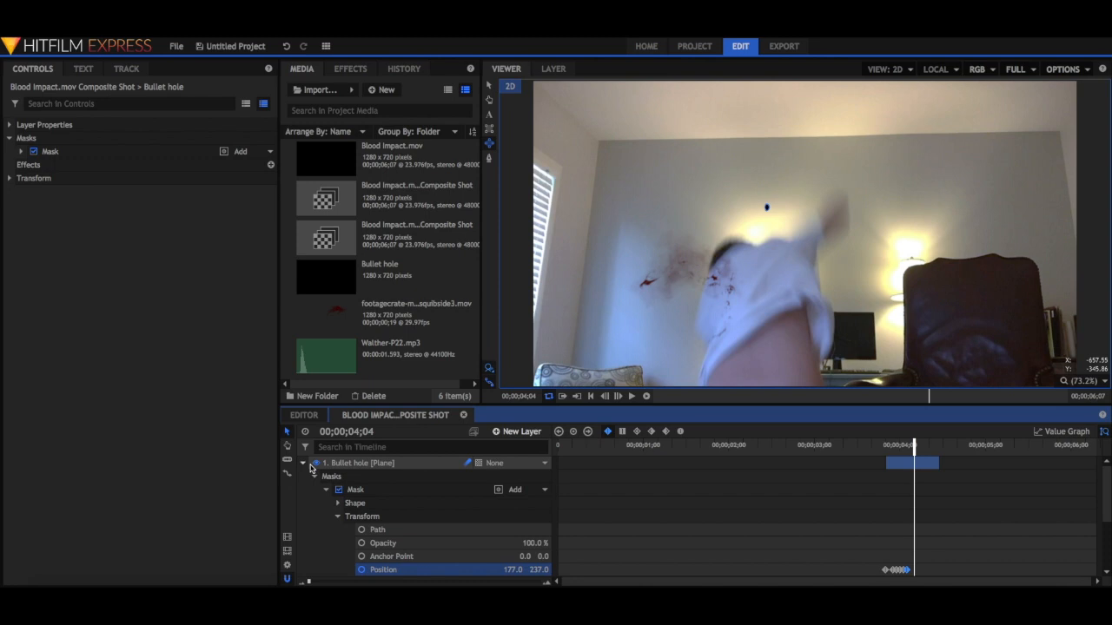
key(Left)
key(Left)
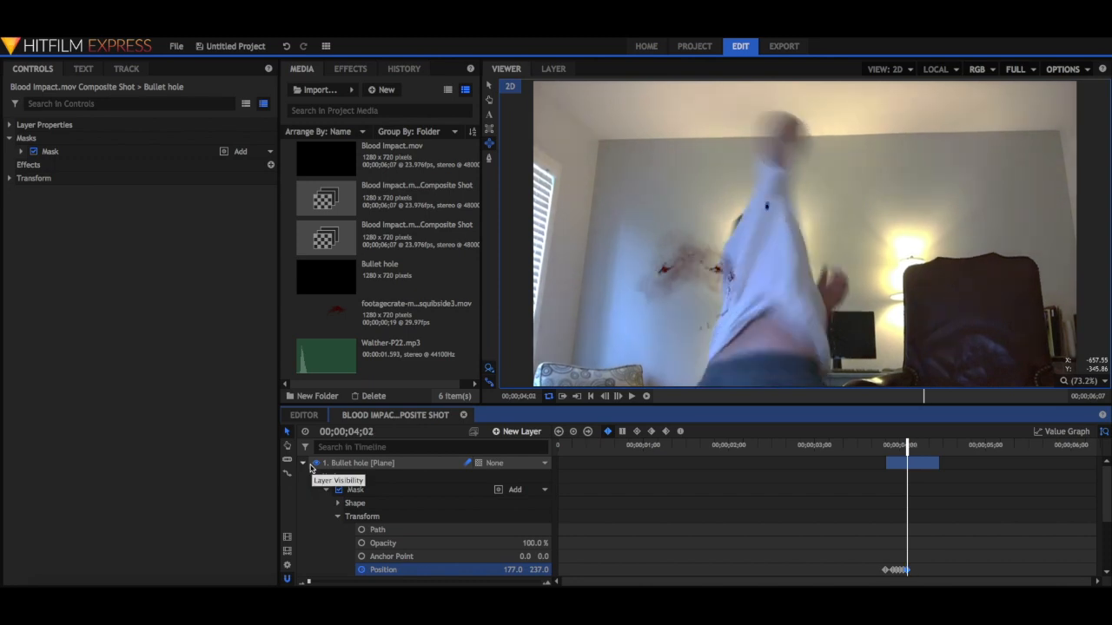
click(302, 467)
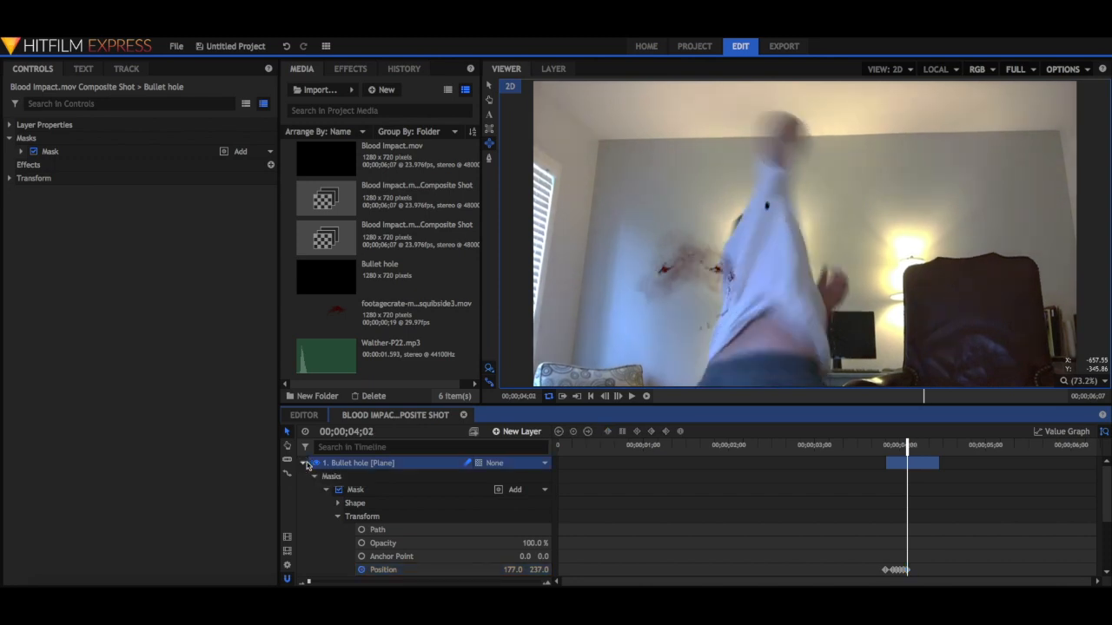
click(303, 464)
drag(937, 465, 911, 463)
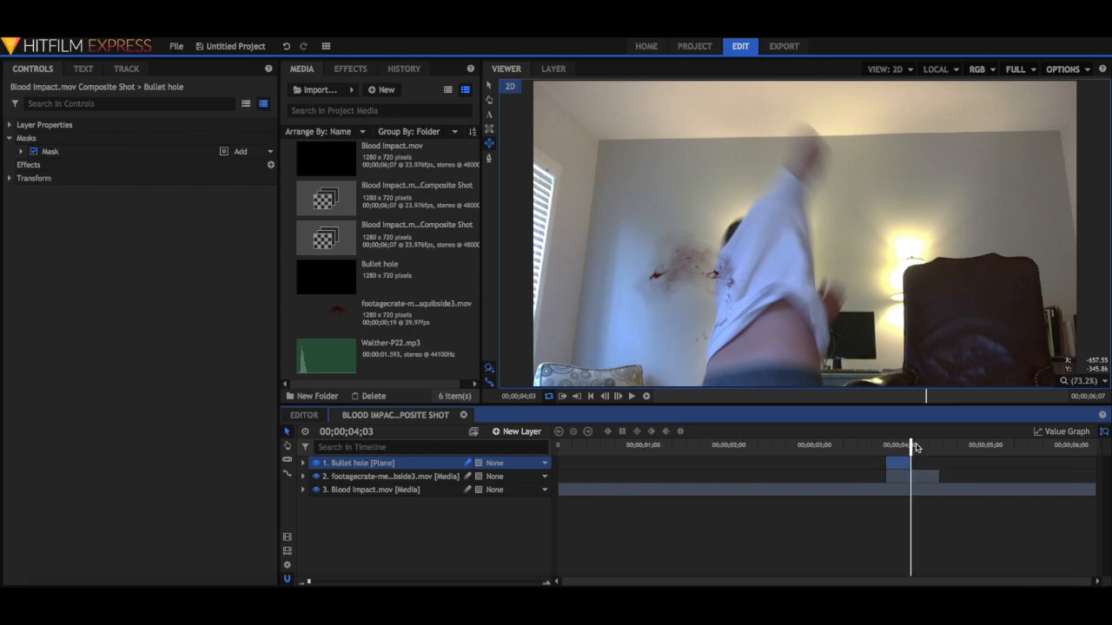
Step through the frames around the hit to check the bullet hole's tracking on the actor's shoulder.
key(Left)
key(Left)
key(Left)
key(Left)
key(Left)
key(Left)
key(Left)
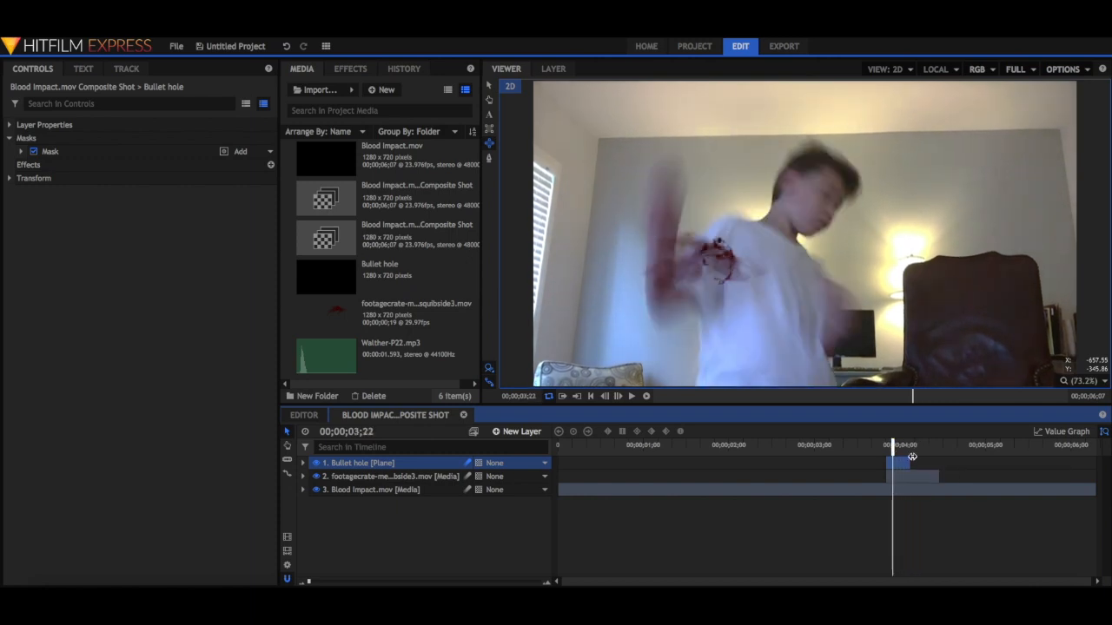
key(Left)
key(Right)
key(Right)
key(Right)
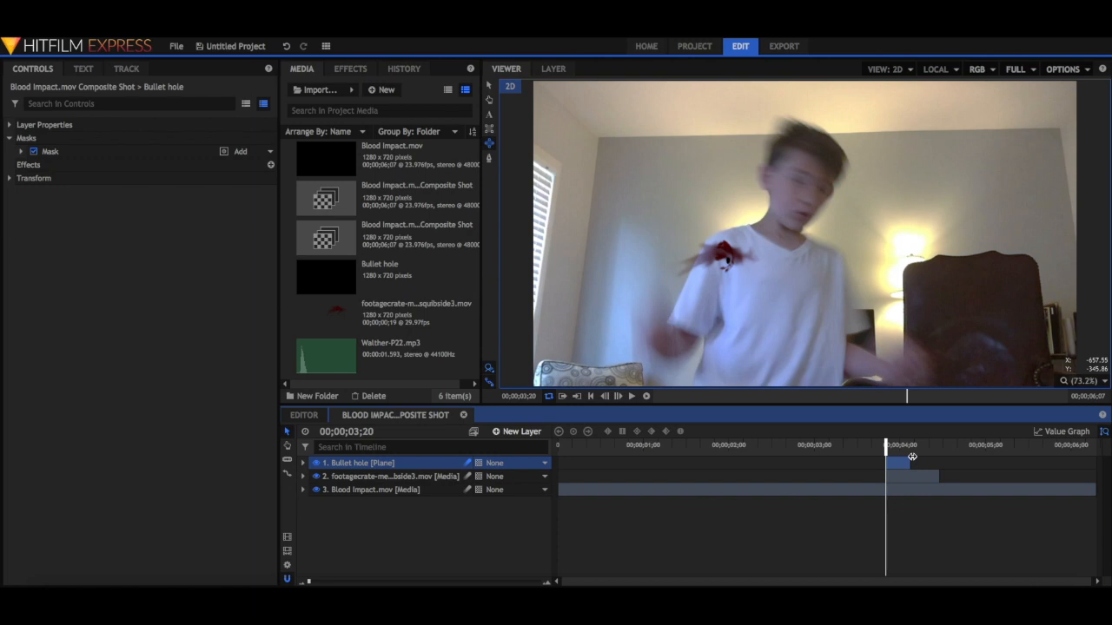
key(Left)
key(Left)
key(Left)
Add the Walther-P22.mp3 sound above Blood Impact.mov, align its start with the squib at 00;00;03;20, and play the hit back.
drag(409, 357, 363, 500)
drag(660, 494, 990, 503)
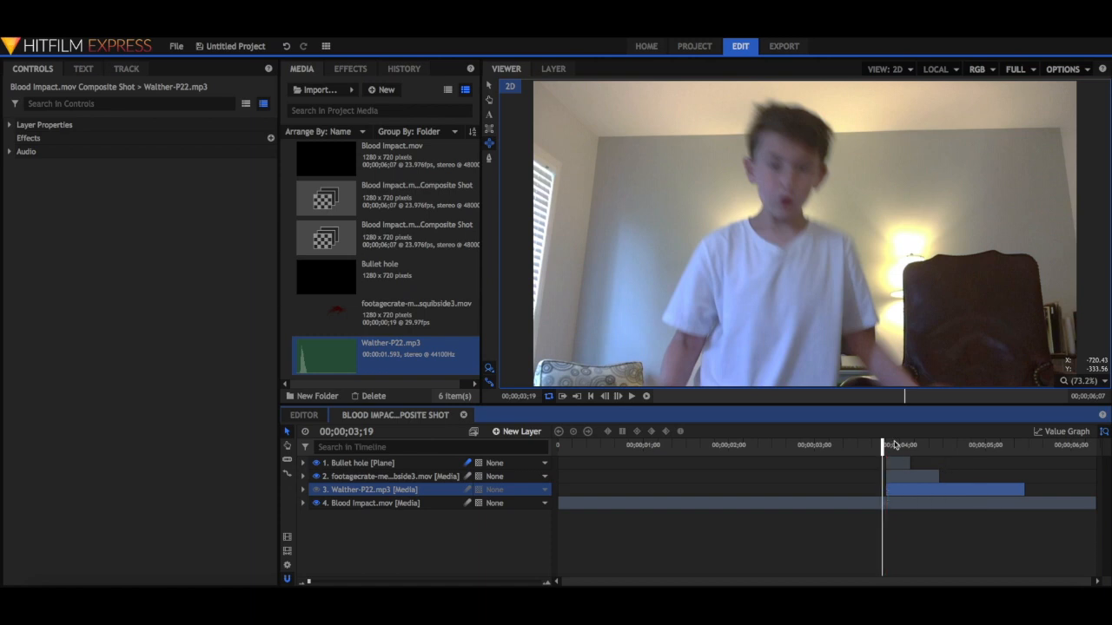
click(632, 396)
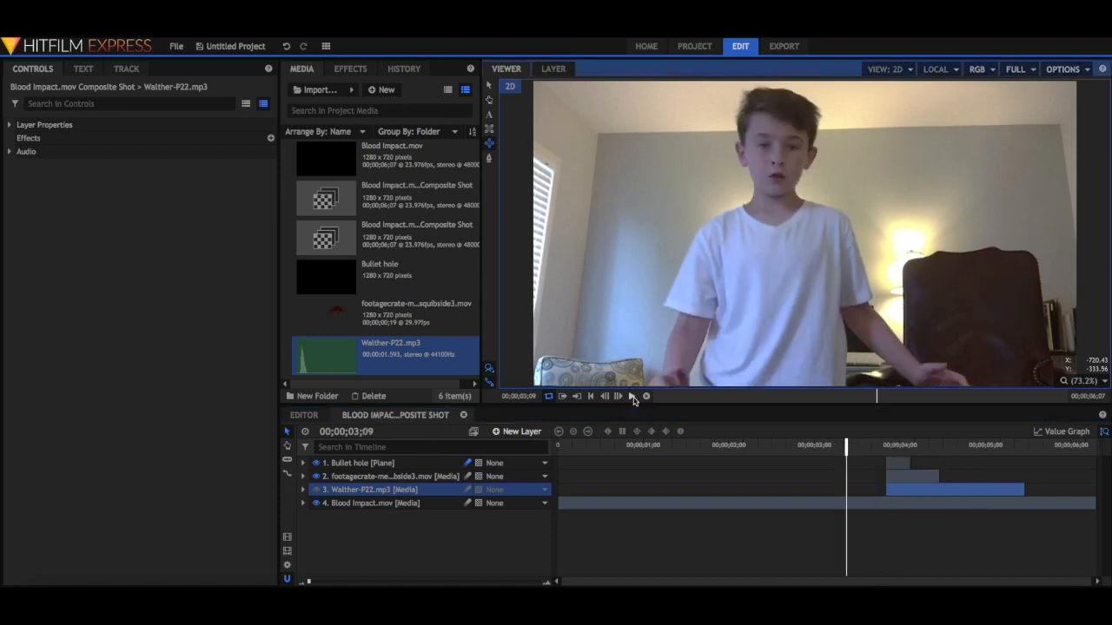
click(634, 396)
drag(1013, 444, 871, 446)
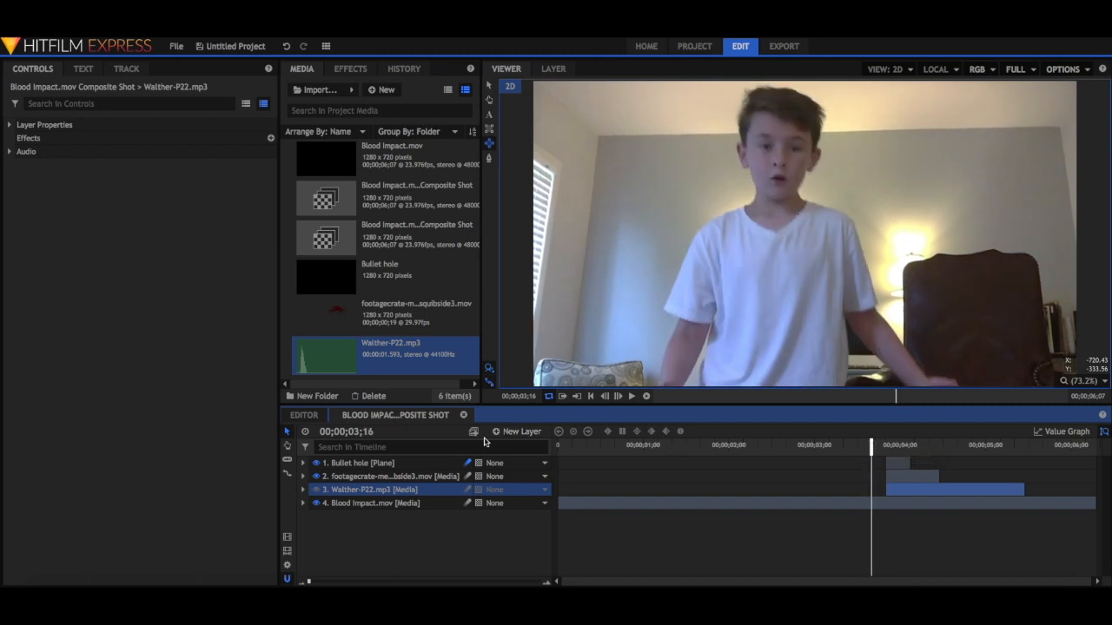
Create a black 1280 x 720 plane named Bullet Light above the Bullet hole layer.
click(434, 464)
click(496, 432)
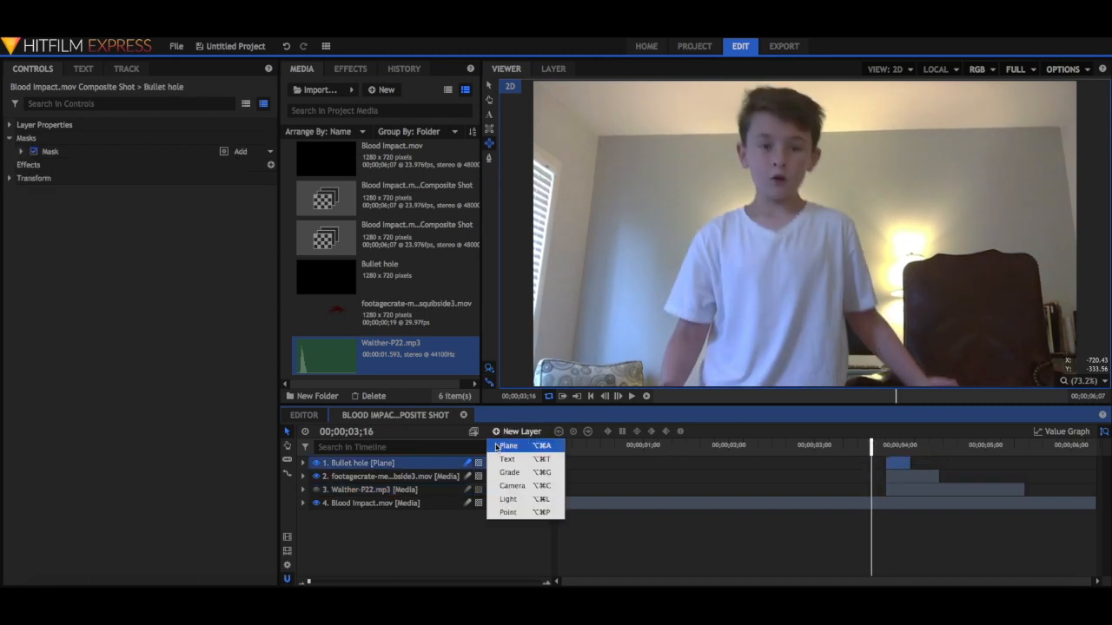
click(502, 447)
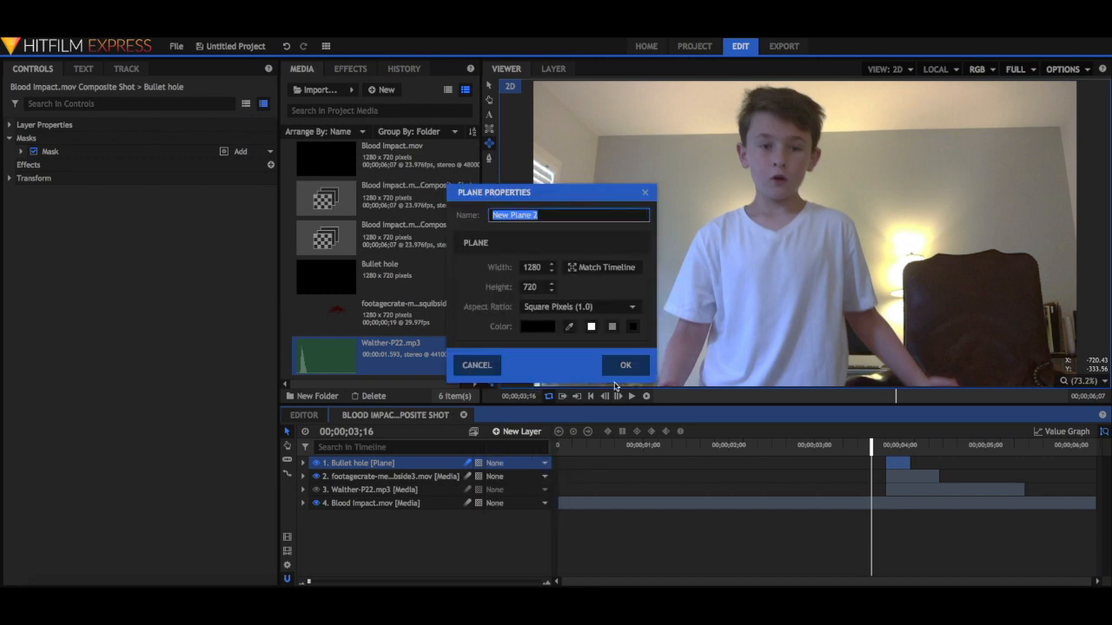
key(BackSpace)
text(Bullet Light)
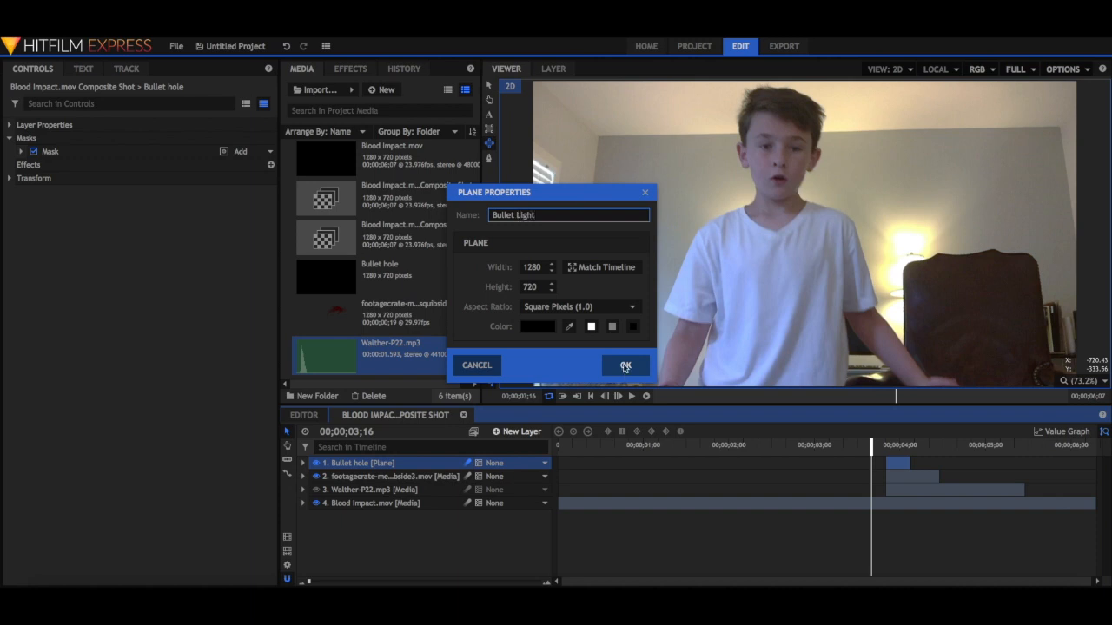
click(622, 371)
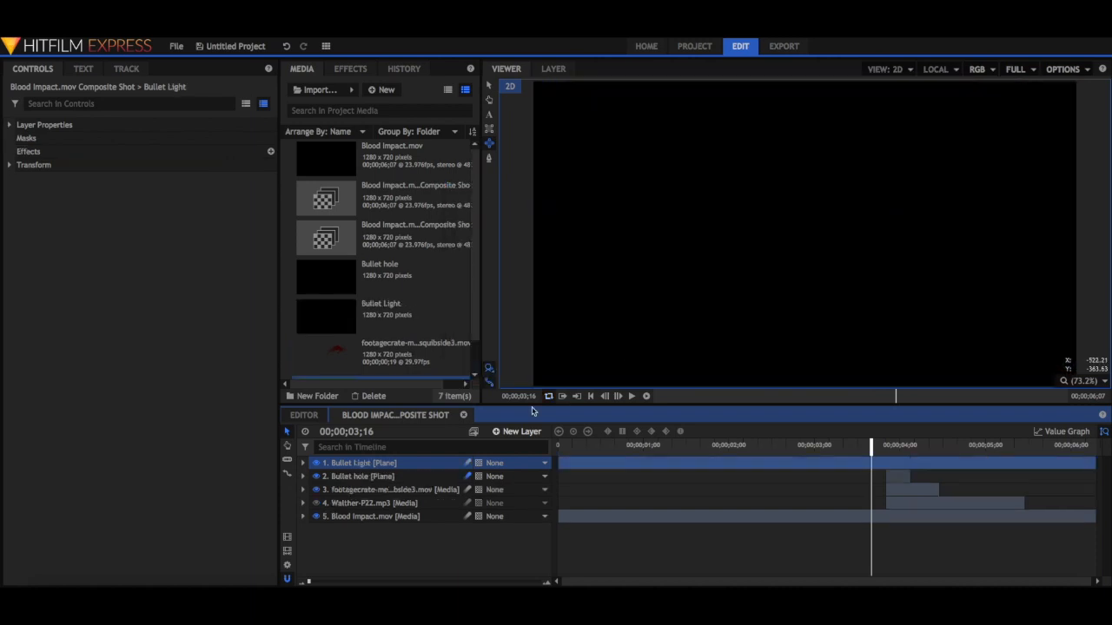
Set the Bullet Light layer's blend mode to Screen.
right_click(417, 462)
mouse_move(456, 210)
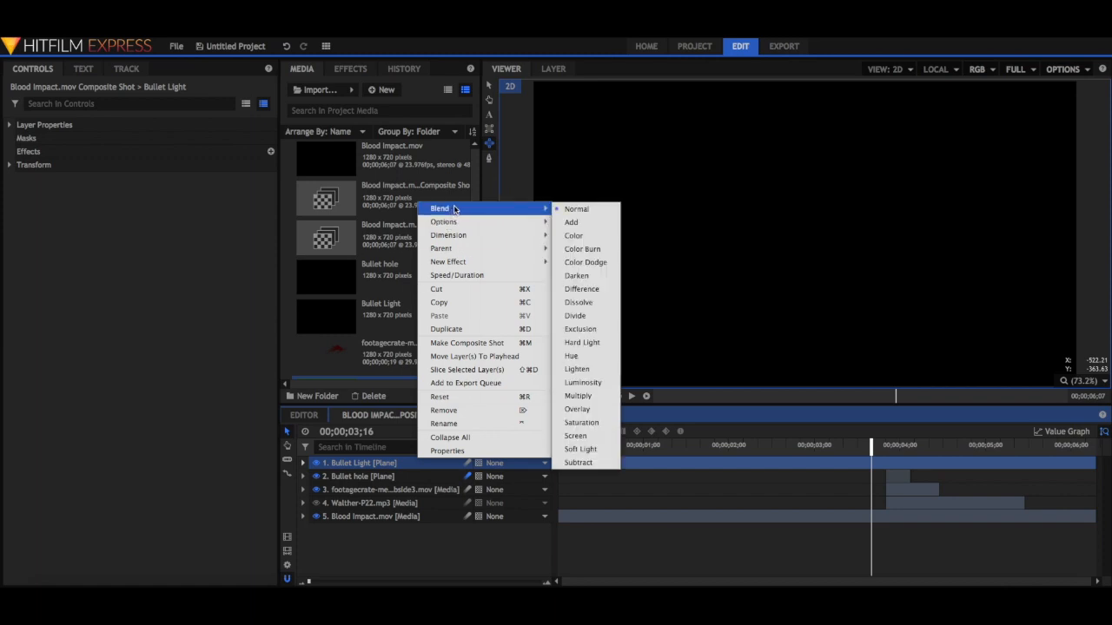
click(576, 436)
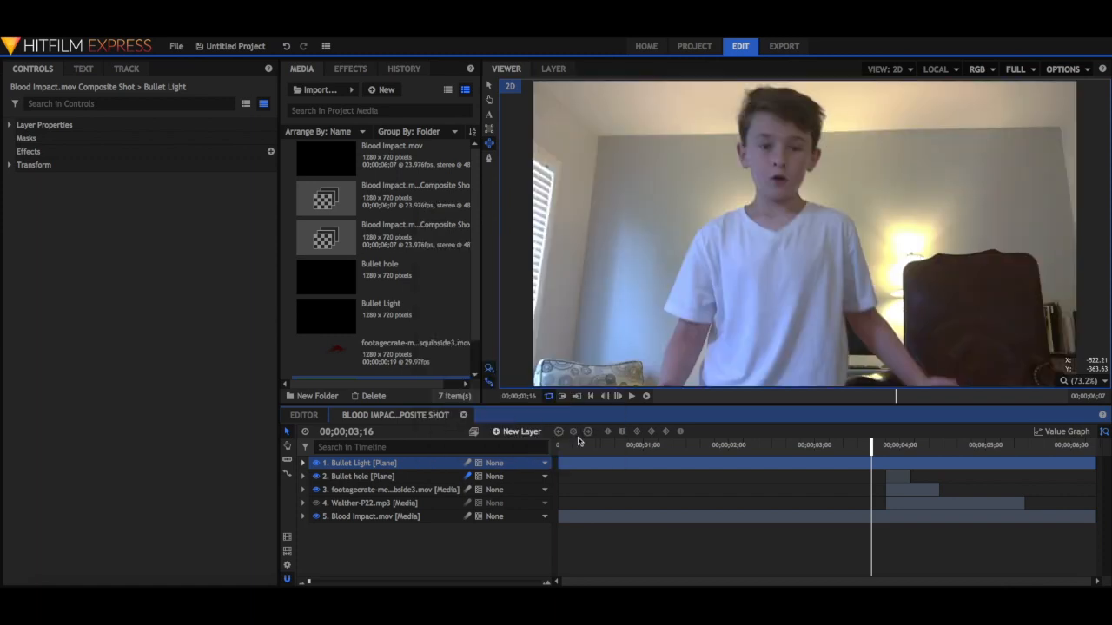
Apply the Light Flares effect to the Bullet Light layer, expand its settings and switch to the Select tool.
click(360, 69)
drag(393, 271, 427, 462)
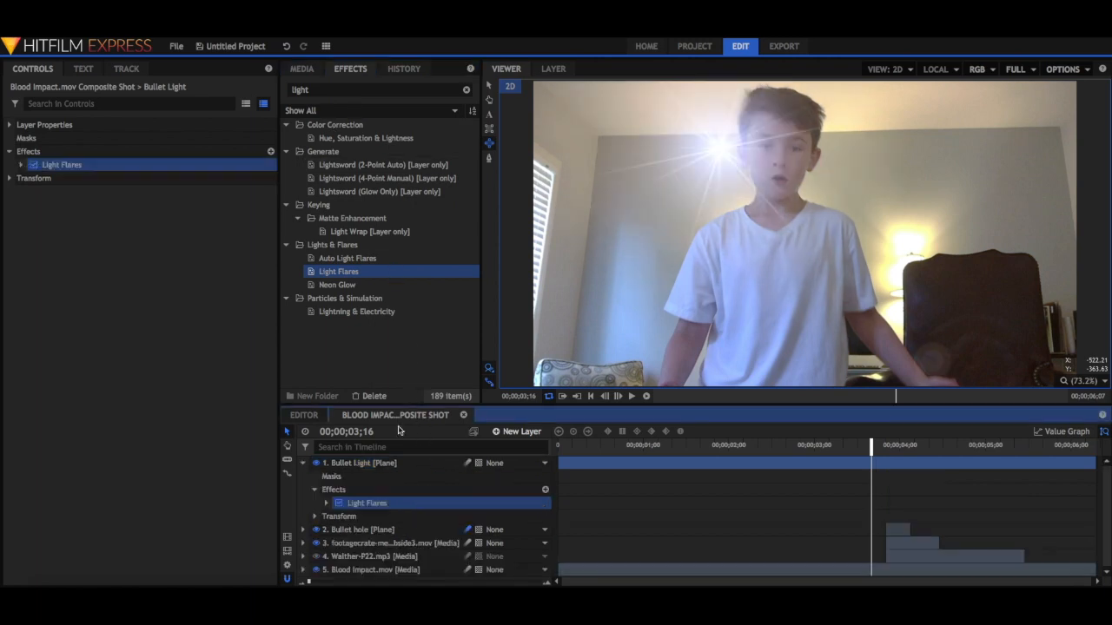
click(21, 165)
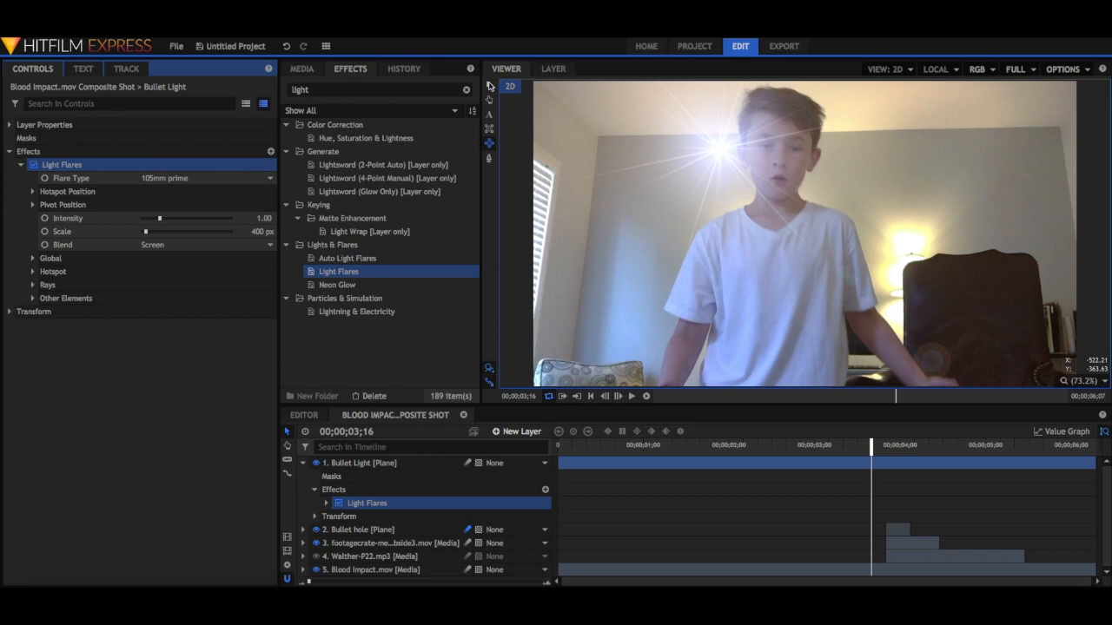
click(489, 86)
scroll(525, 90, down, 1)
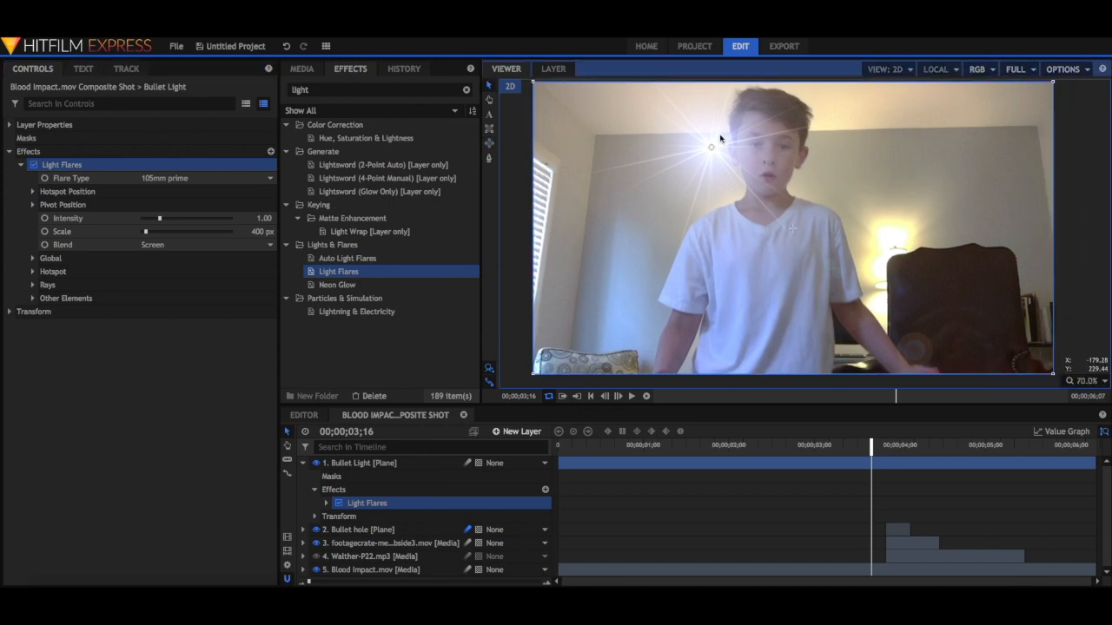
scroll(719, 143, up, 1)
click(1089, 382)
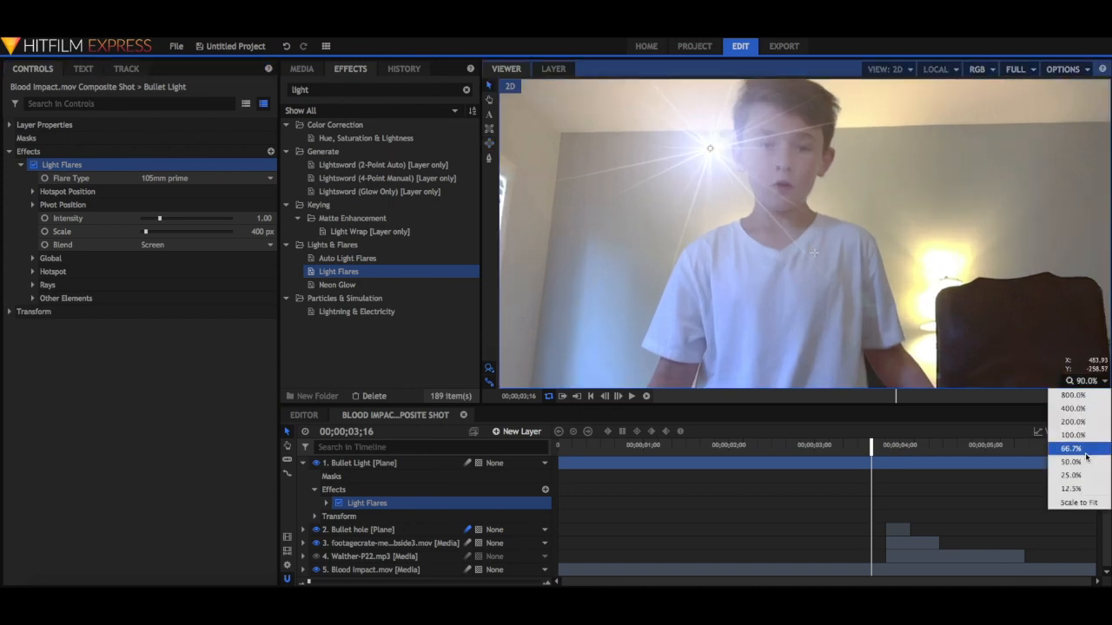
click(1086, 516)
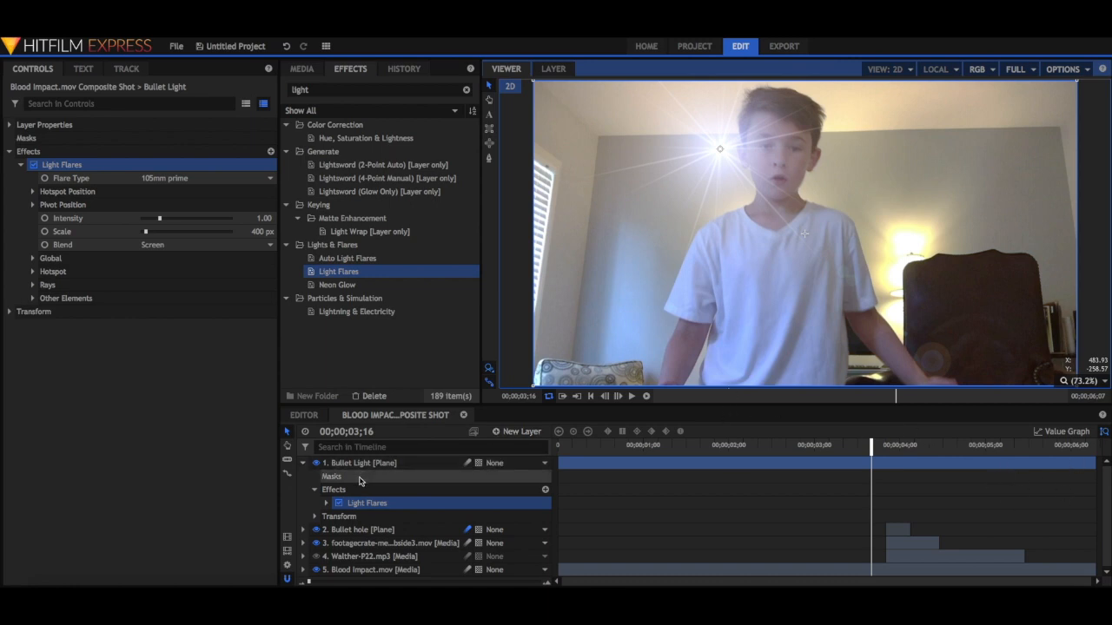
Collapse the Bullet Light layer and trim its end to 00;00;03;20, where the blood squib begins.
click(303, 463)
drag(1095, 463, 885, 465)
key(Right)
key(Right)
key(Right)
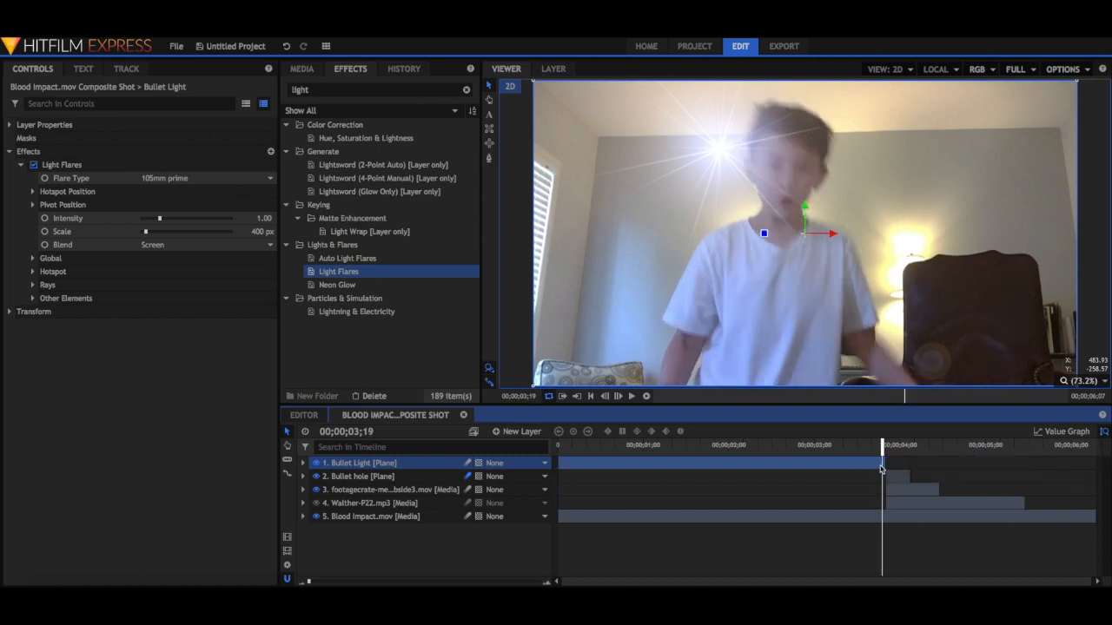
key(Right)
key(Left)
key(Left)
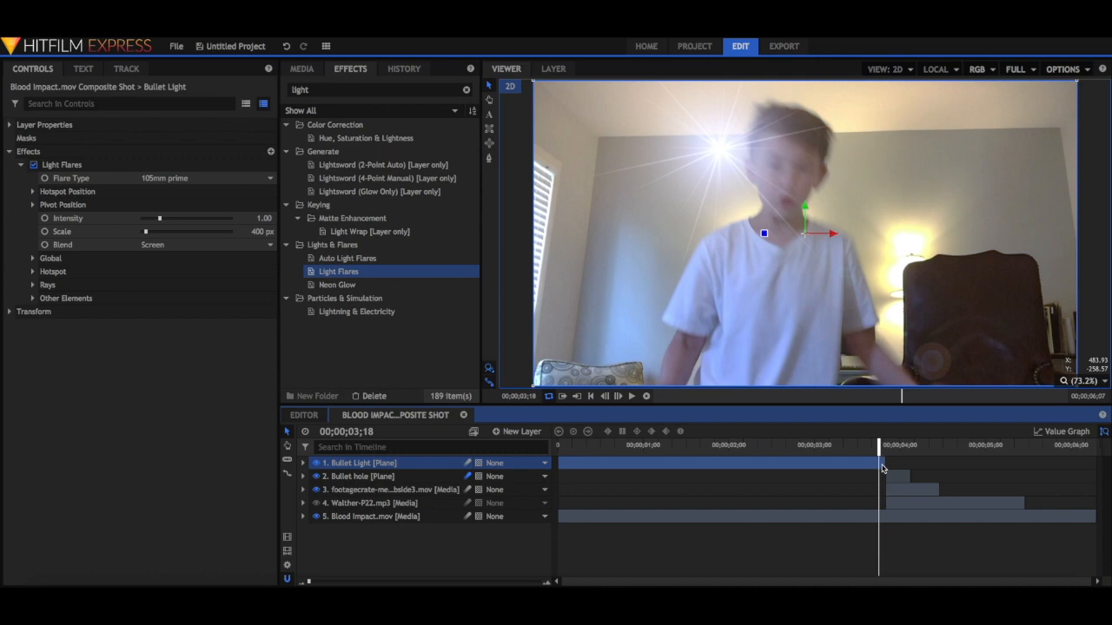
key(Left)
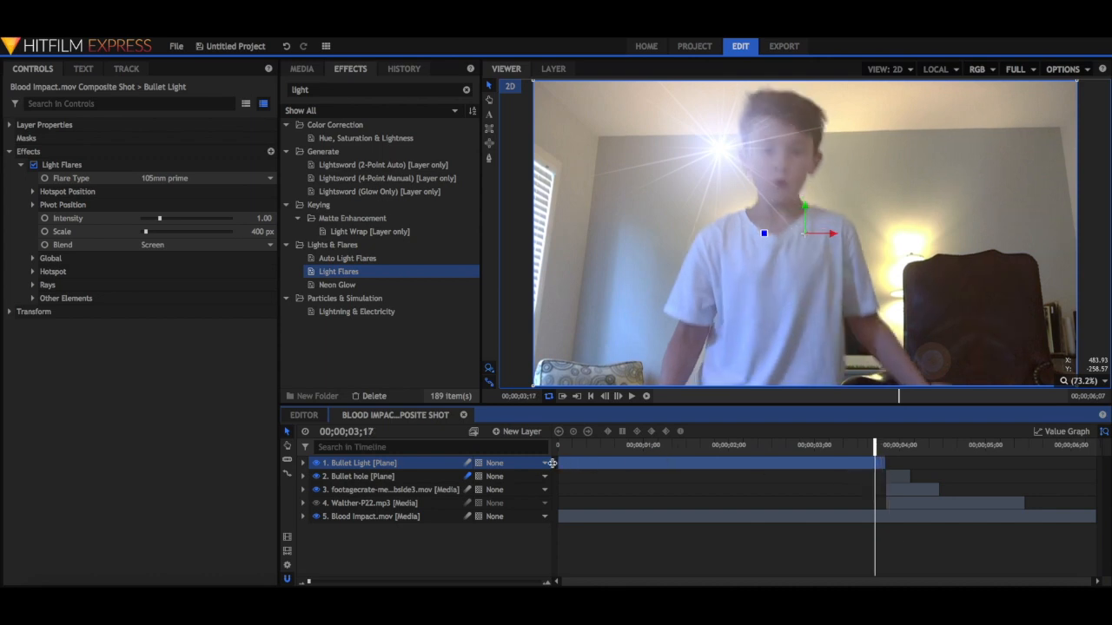
Trim the Bullet Light layer's start to 00;00;03;18 so it covers only the frames just before the squib.
drag(555, 465, 872, 462)
key(Right)
key(Right)
key(Right)
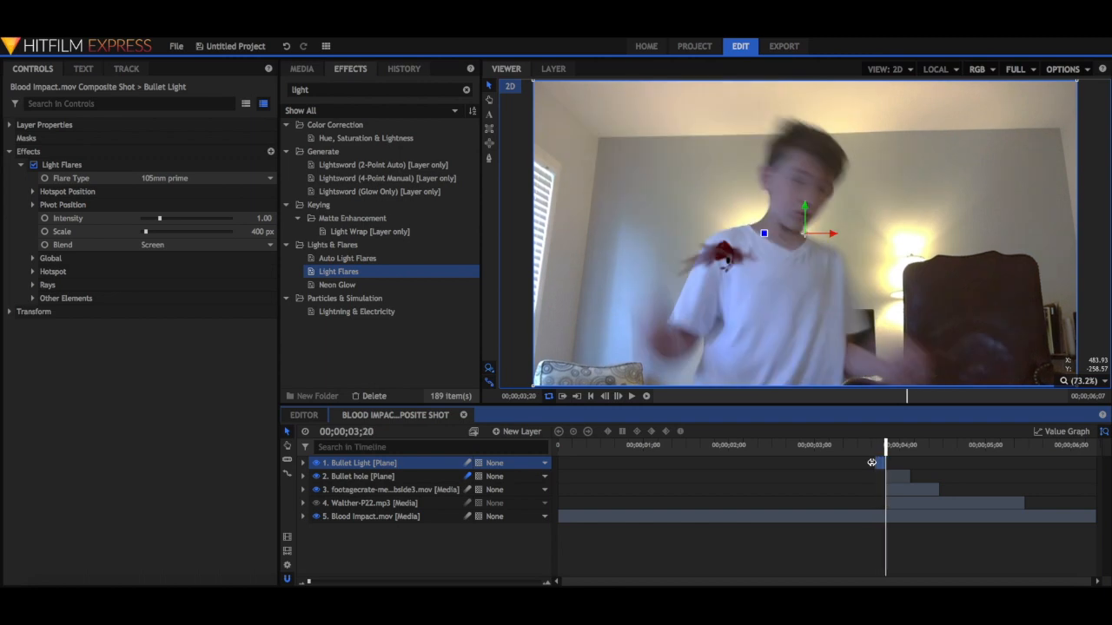
key(Left)
key(Left)
key(Left)
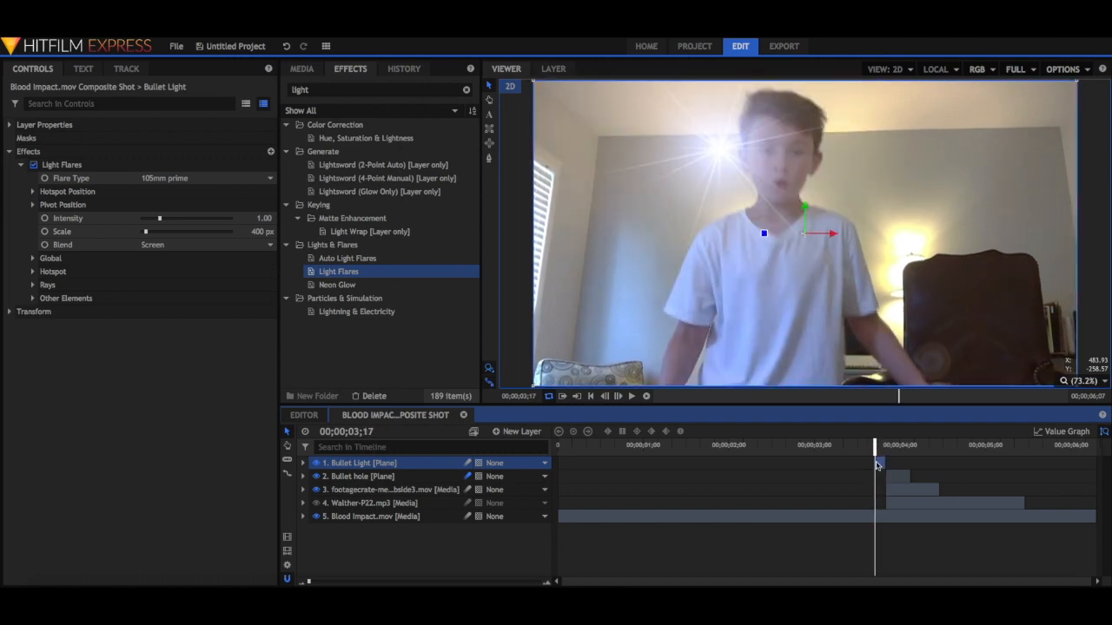
key(Right)
drag(874, 464, 877, 465)
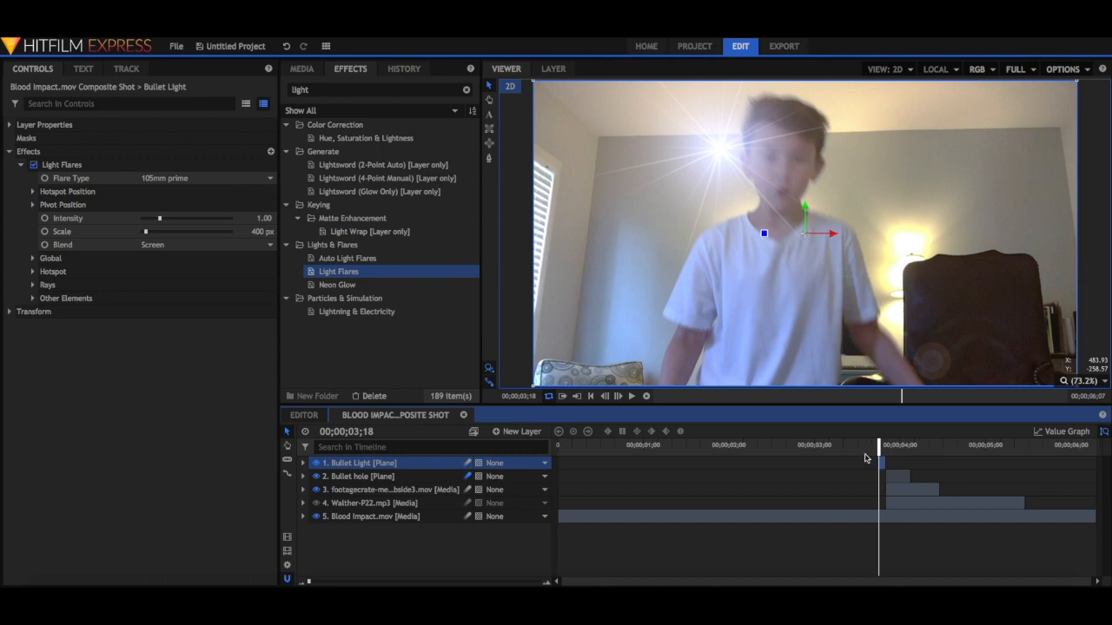
Change the flare type to Lightsword clash orange, with intensity 0.55 and scale 10000 px.
click(165, 178)
scroll(186, 330, down, 10)
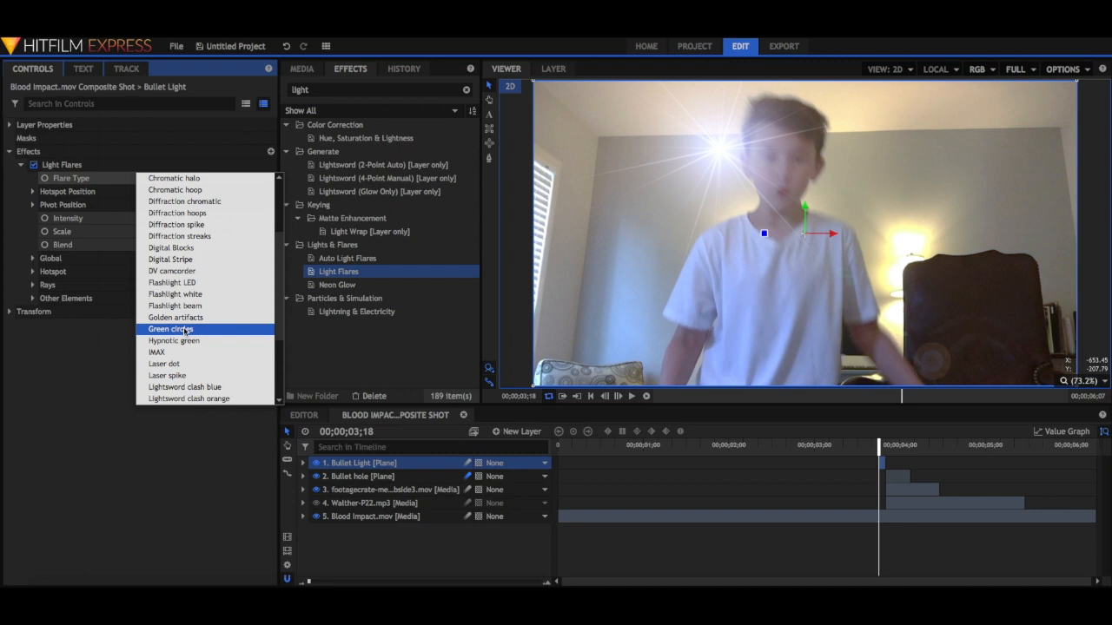
scroll(186, 331, down, 1)
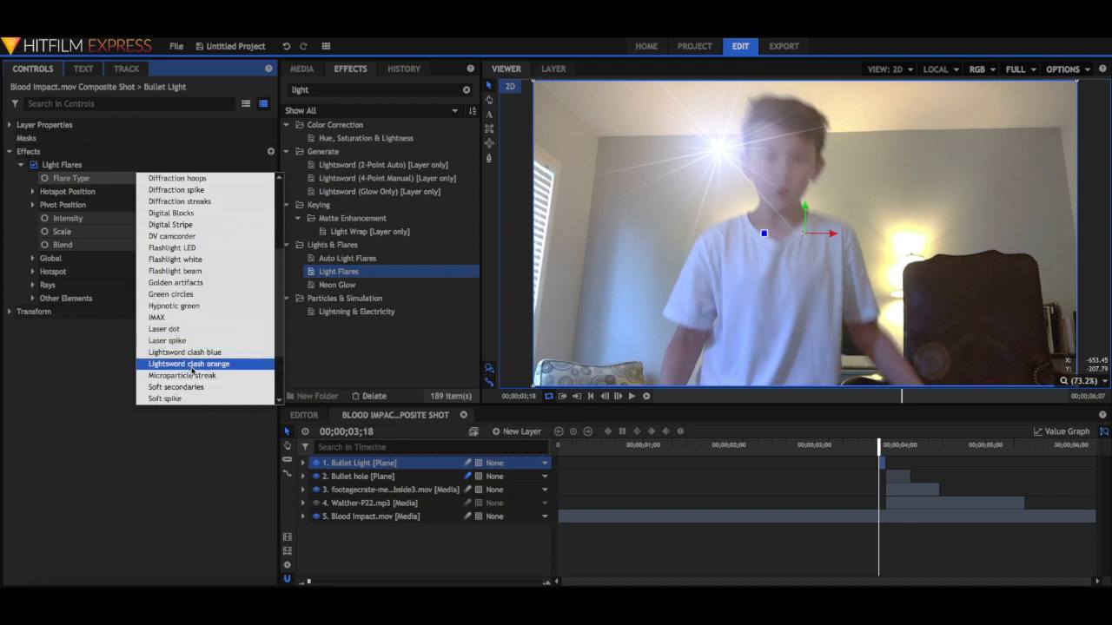
click(194, 365)
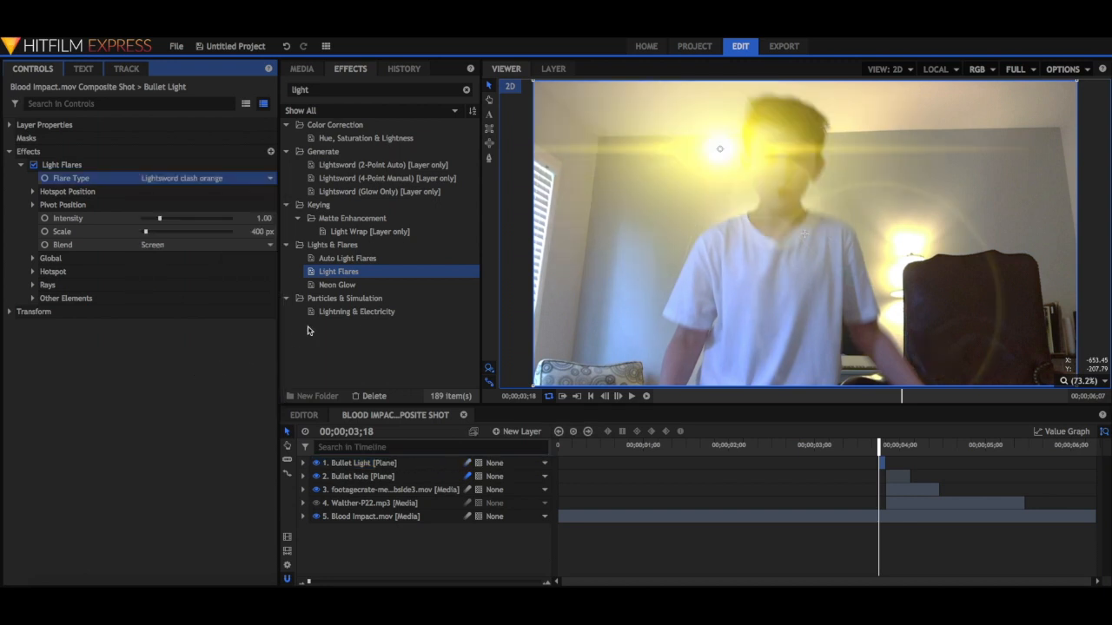
mouse_move(146, 233)
mouse_down()
mouse_move(208, 238)
mouse_move(151, 224)
mouse_up()
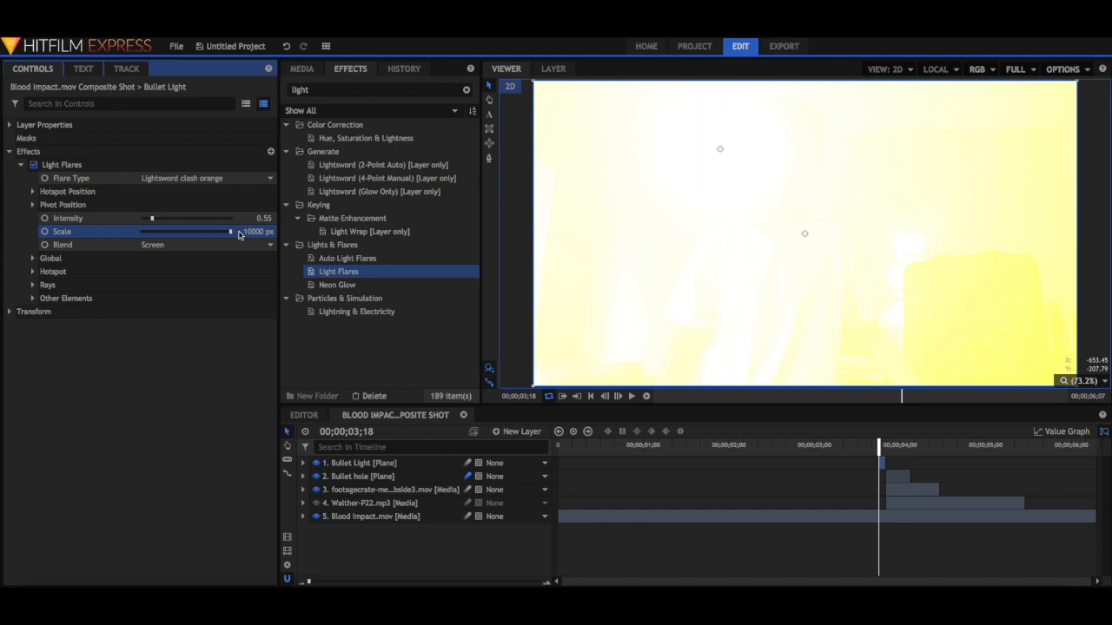
Step through the frames around 00;00;03;18 to check the timing and brightness of the flash.
key(Right)
key(Right)
key(Right)
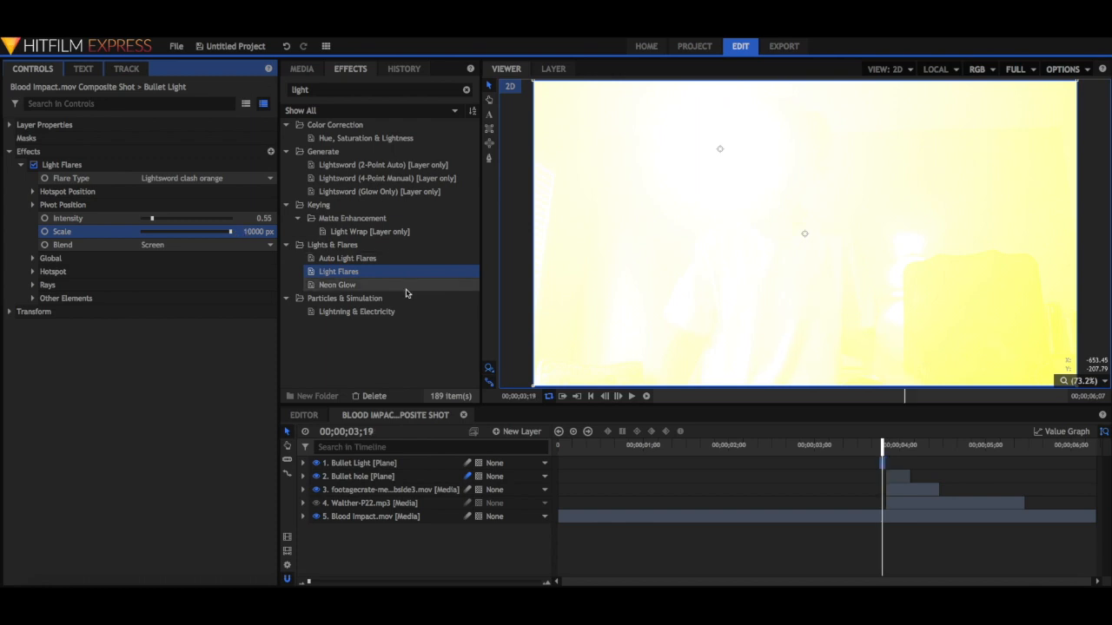
key(Left)
key(Left)
key(Left)
key(Left)
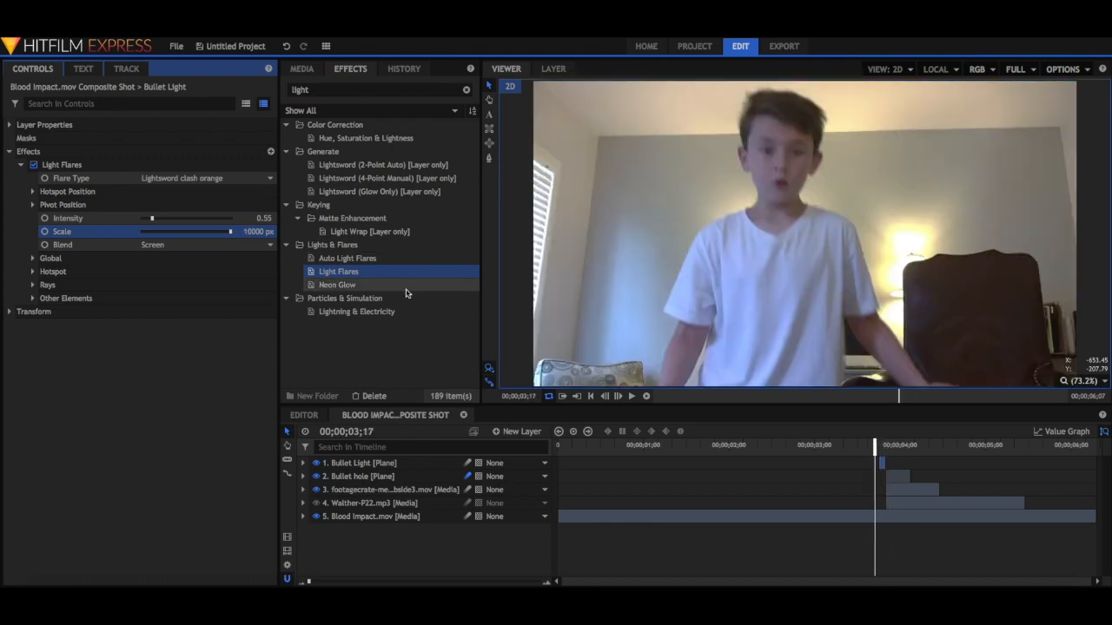
key(Right)
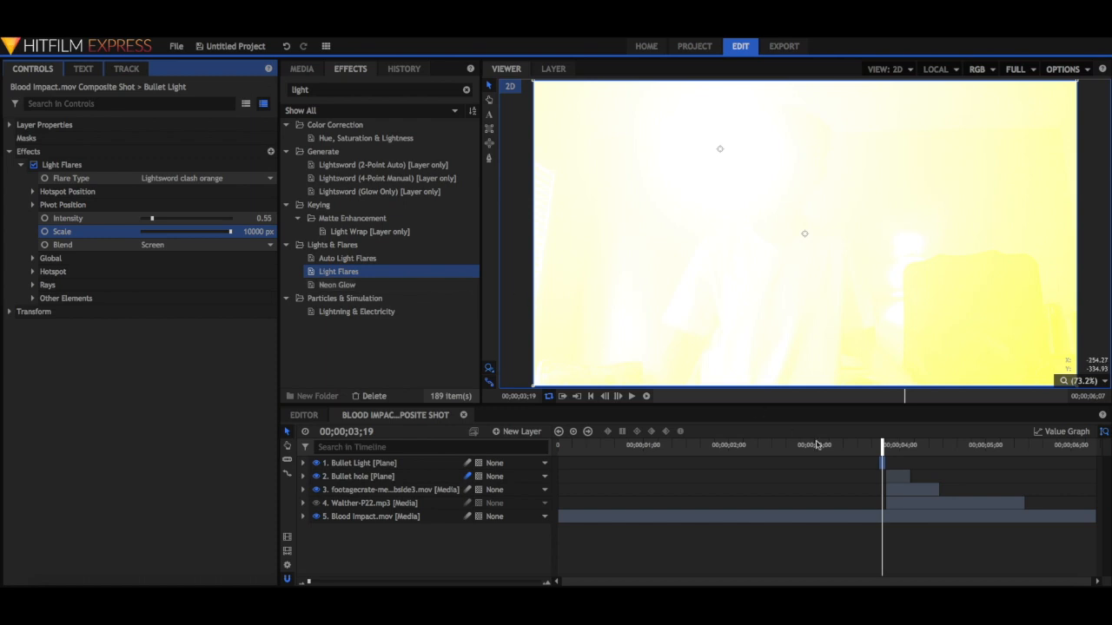
Trim the Bullet Light layer's start by one frame so its duration is 00;00;00;01.
click(877, 465)
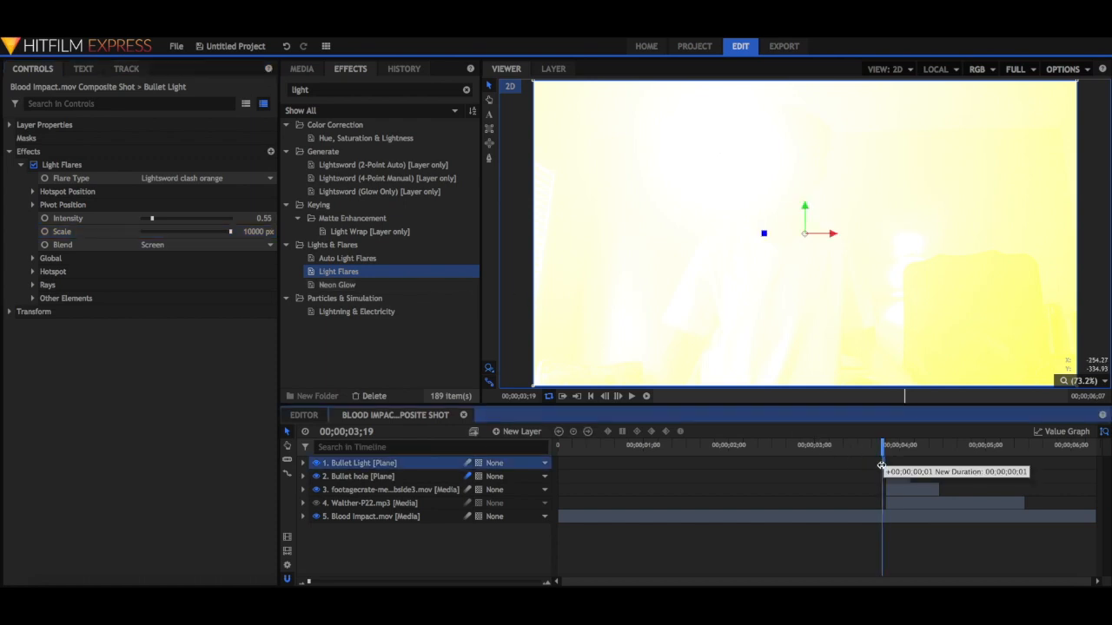
drag(882, 446, 855, 446)
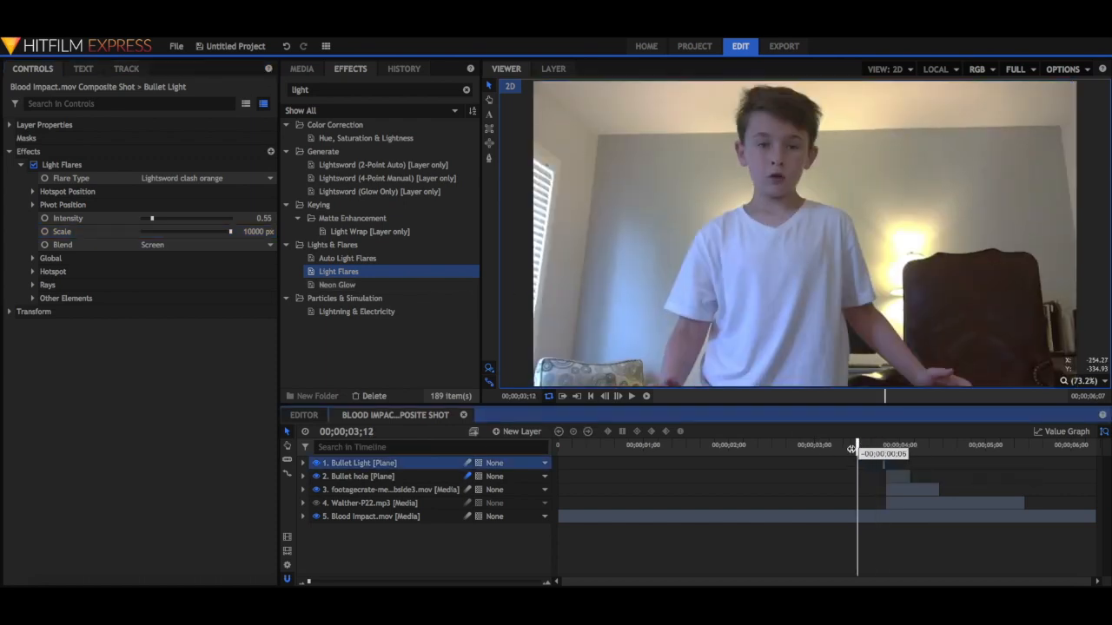
Render a RAM preview of the whole composite shot and play it back to check the finished bullet hit, lowering the system volume.
click(647, 397)
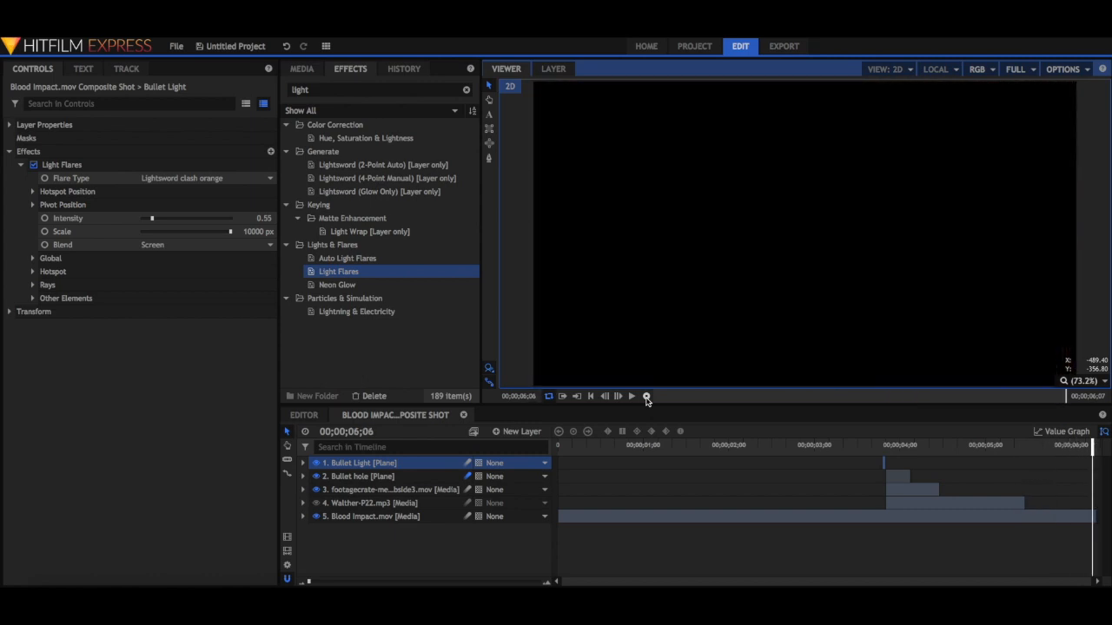
drag(1094, 445, 556, 445)
click(648, 396)
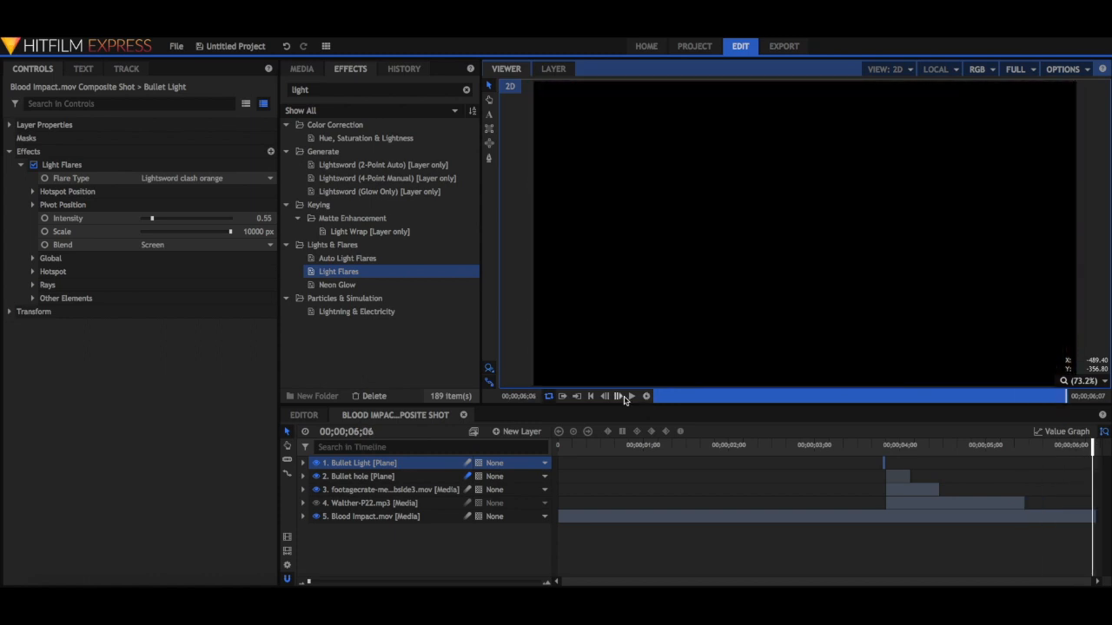
click(633, 396)
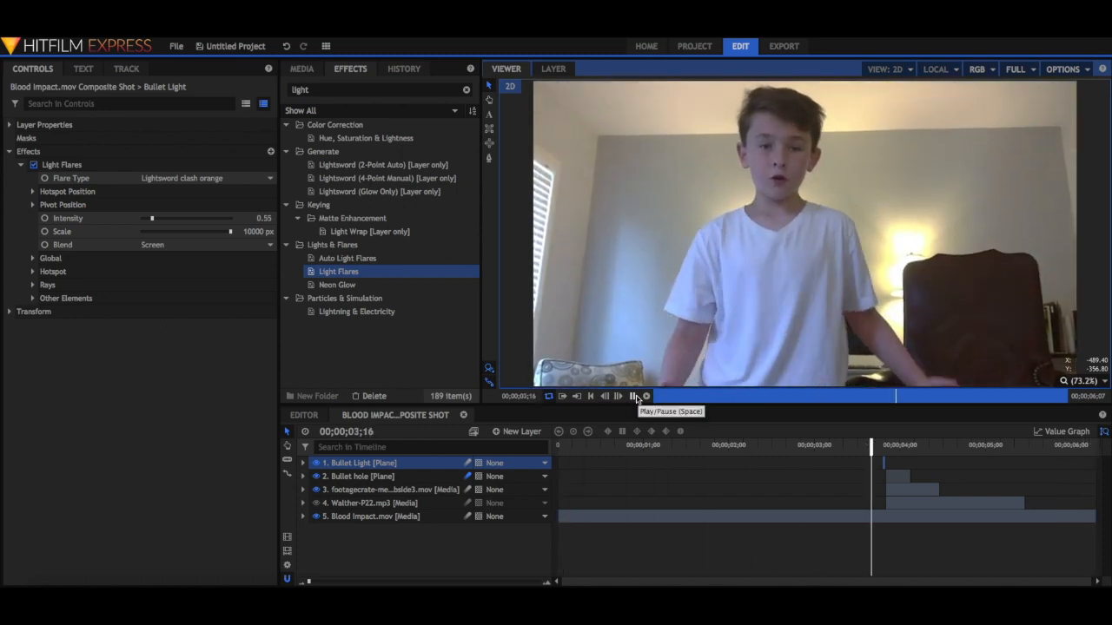
key(XF86AudioLowerVolume)
key(XF86AudioLowerVolume)
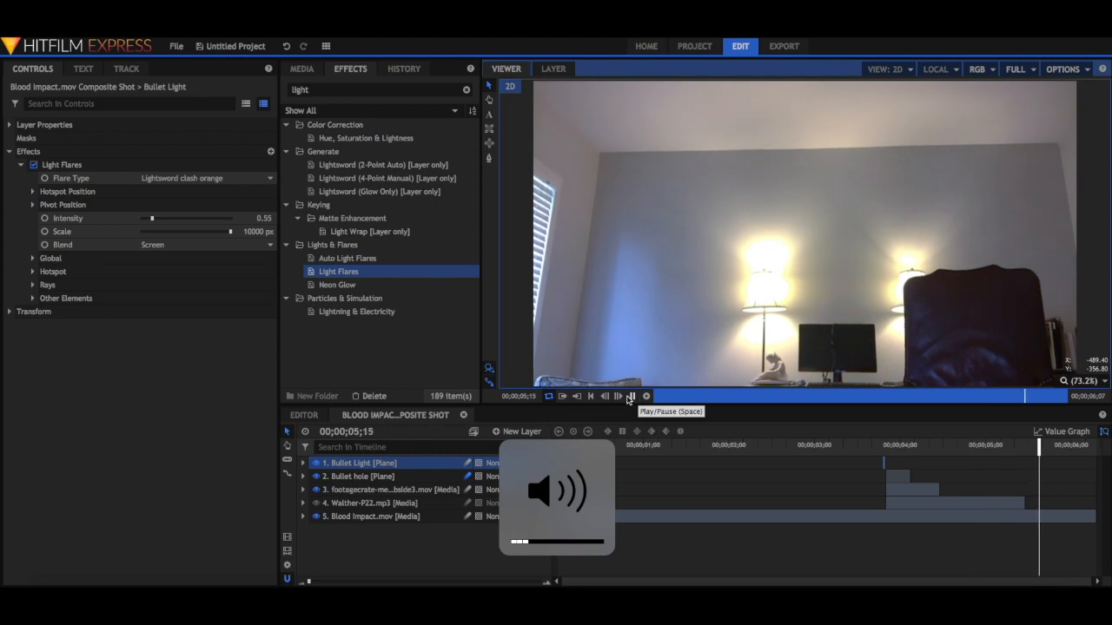
click(630, 397)
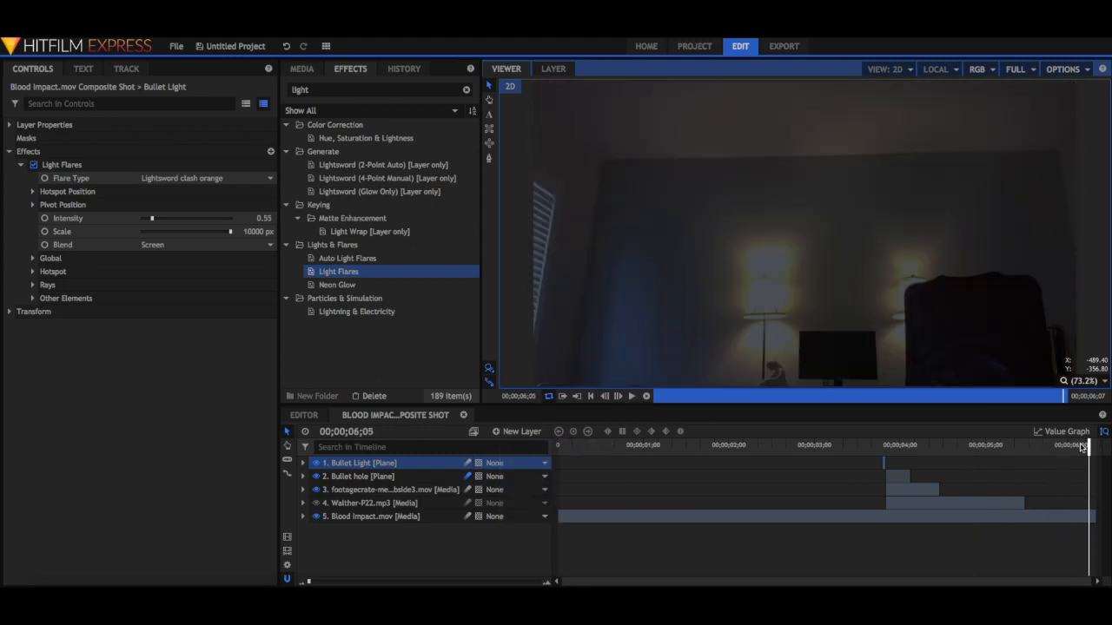
Return to the bullet hit at 00;00;03;22 and look through the clips, planes and sound in the project media.
drag(1088, 444, 892, 448)
click(302, 69)
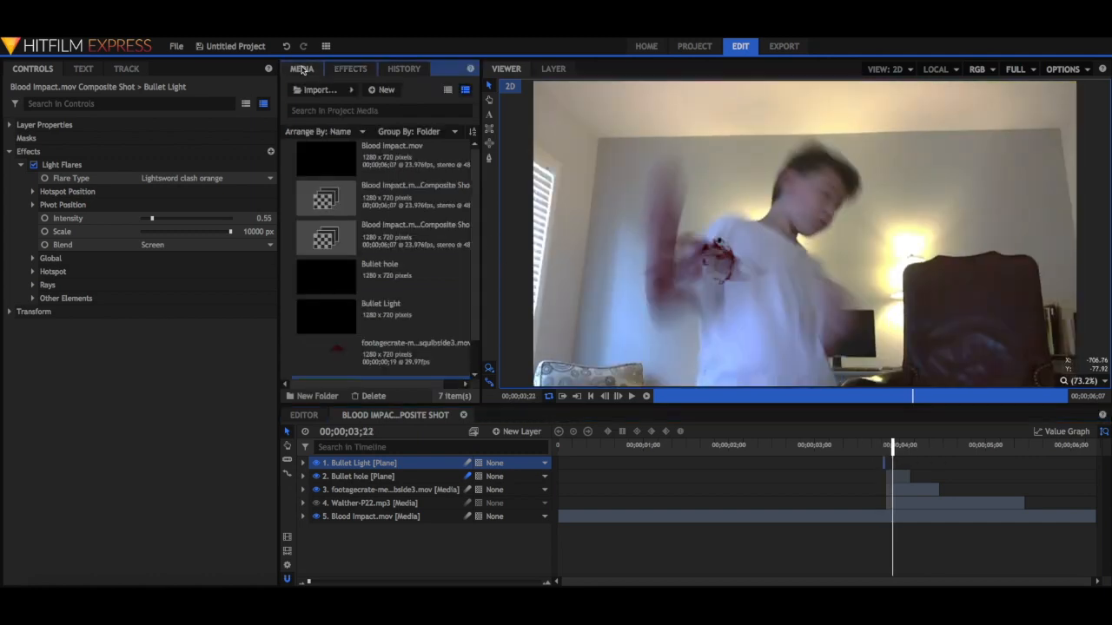
scroll(378, 308, down, 1)
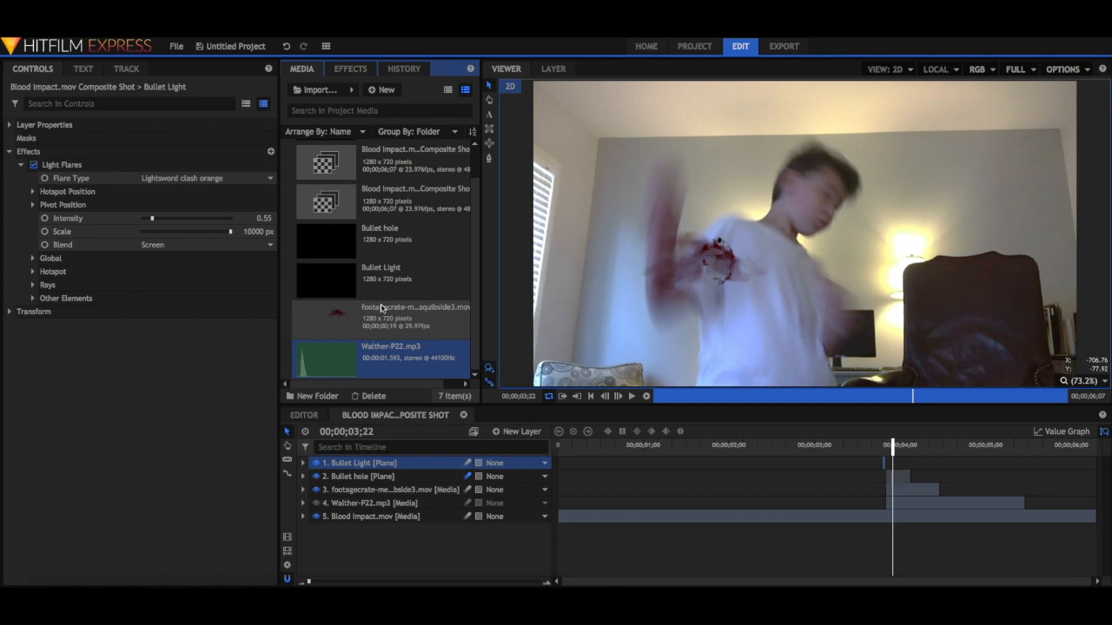
scroll(380, 307, up, 1)
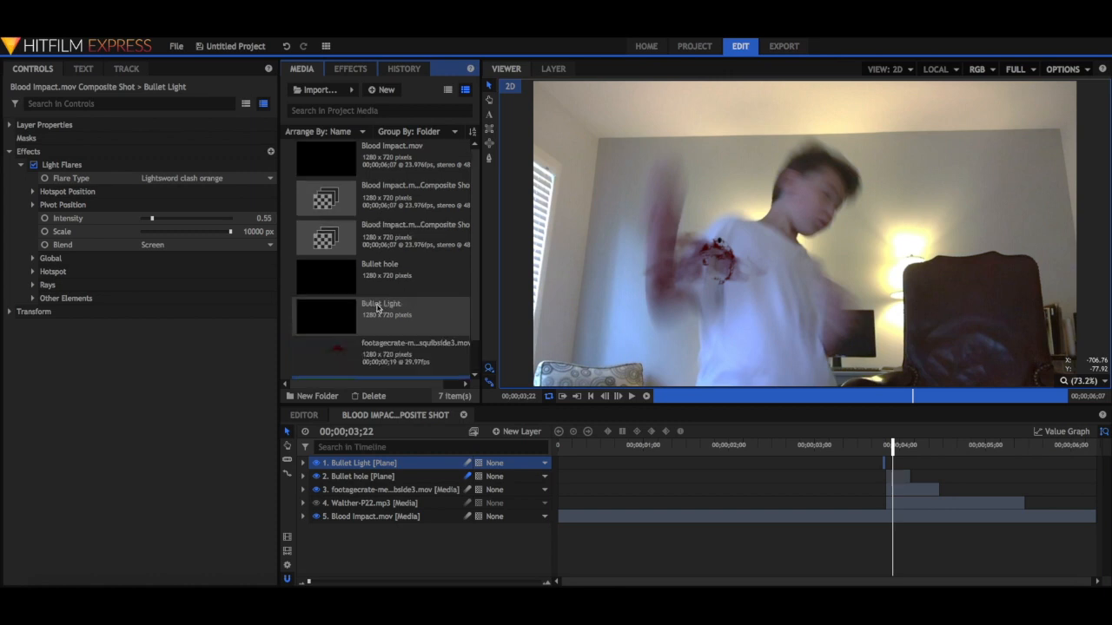
scroll(377, 307, down, 1)
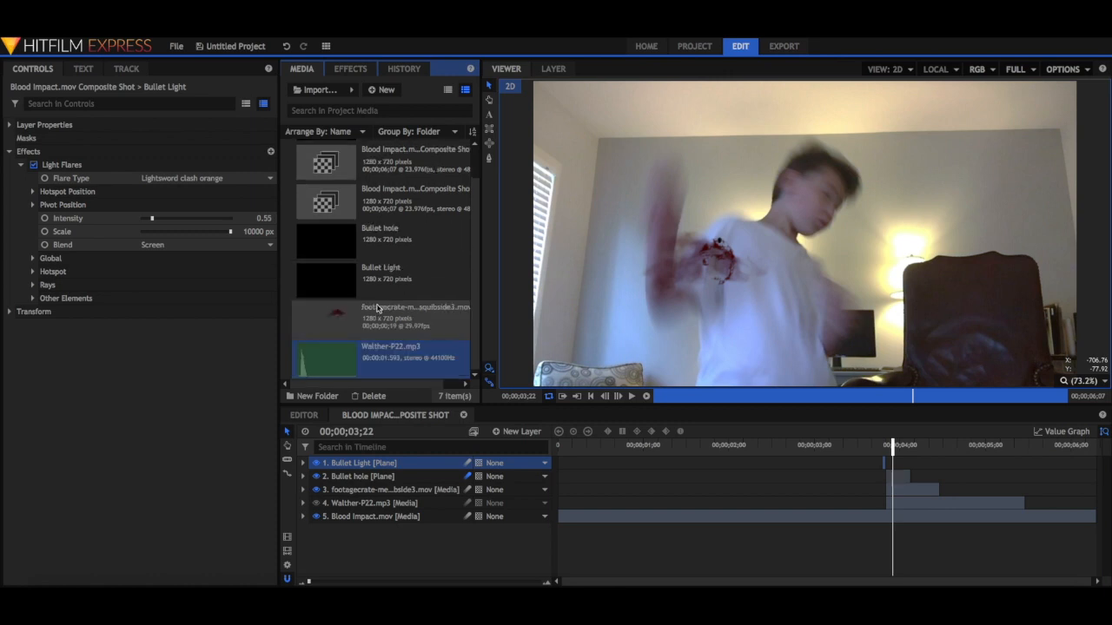